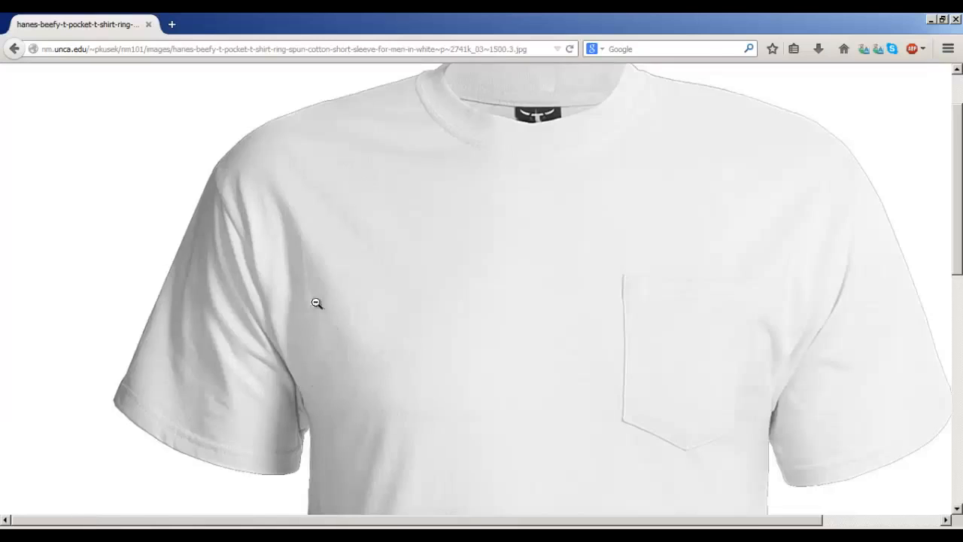
- Switch to the Firefox browser and copy the full-size white pocket T-shirt photo
{"action": "left_click", "coordinate": [316, 303]}
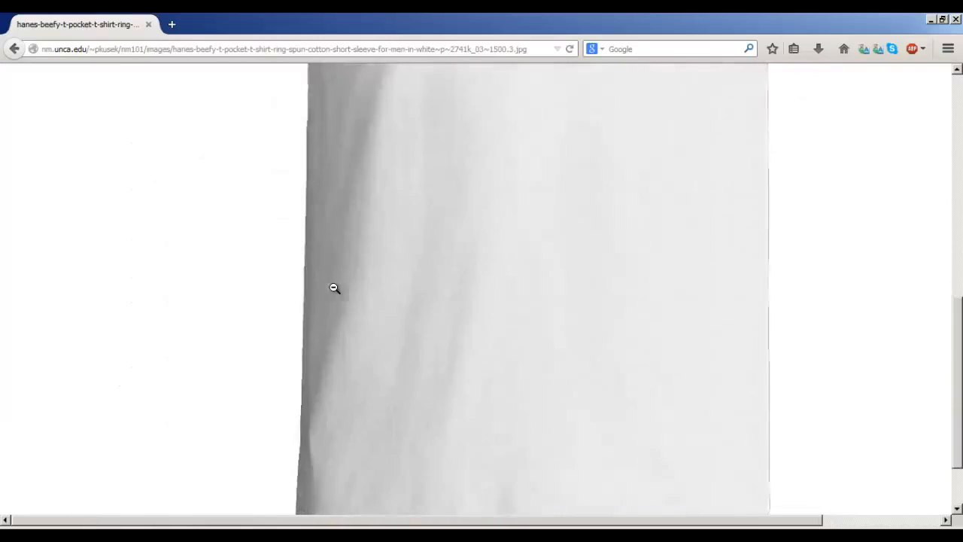
{"action": "left_click", "coordinate": [335, 288]}
{"action": "left_click", "coordinate": [444, 280]}
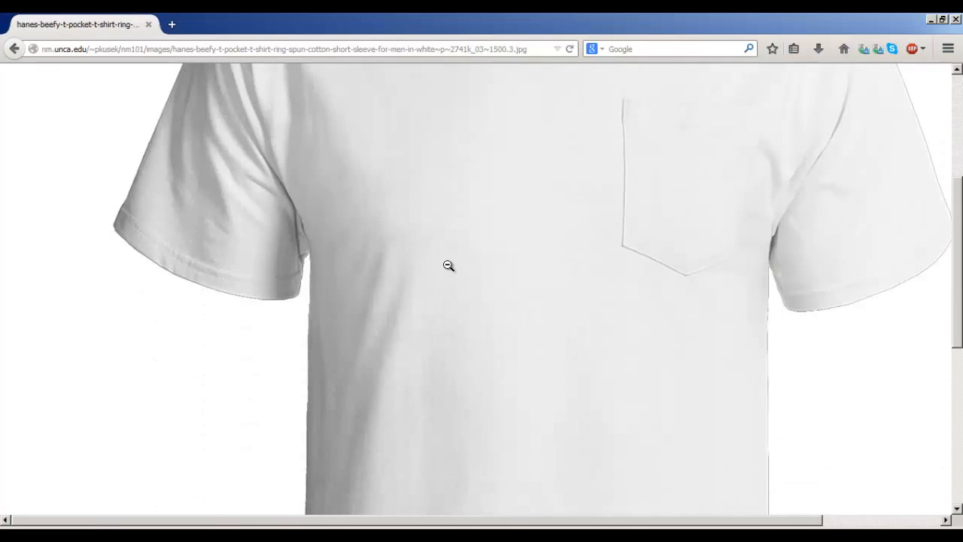
{"action": "scroll", "coordinate": [369, 266], "scroll_direction": "up", "scroll_amount": 5}
{"action": "right_click", "coordinate": [415, 249]}
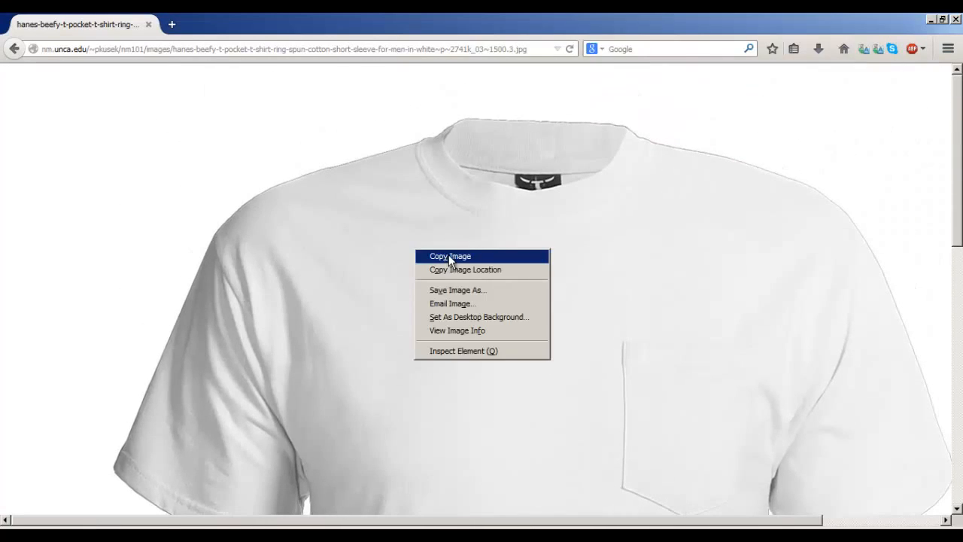
{"action": "left_click", "coordinate": [448, 256]}
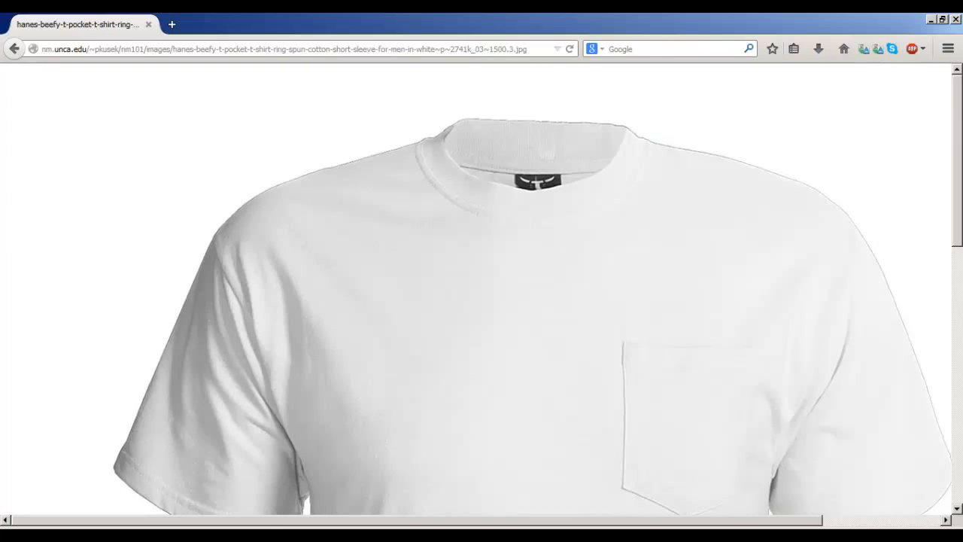
- Return to Illustrator, check that the document color mode is RGB Color, and paste the copied T-shirt photo
{"action": "key", "text": "alt+Tab"}
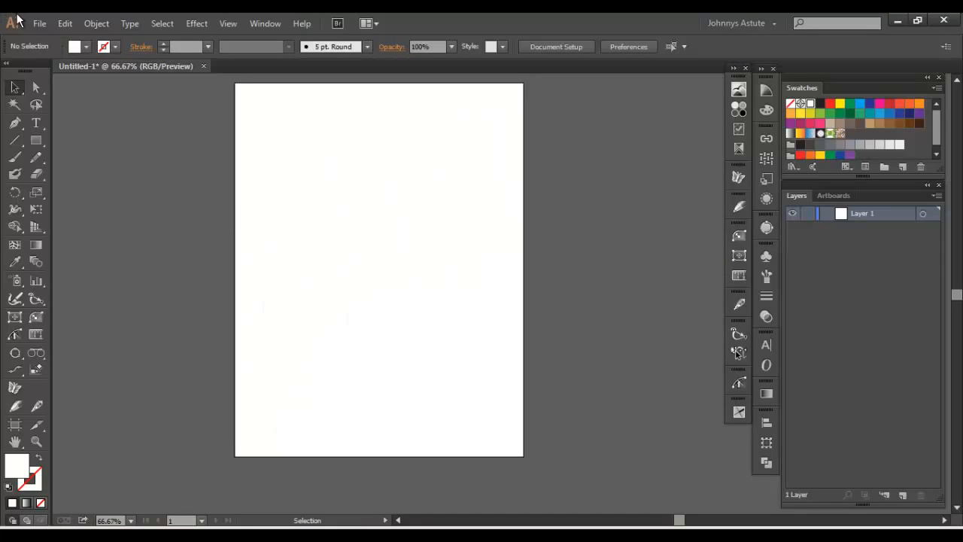
{"action": "left_click", "coordinate": [39, 24]}
{"action": "mouse_move", "coordinate": [163, 298]}
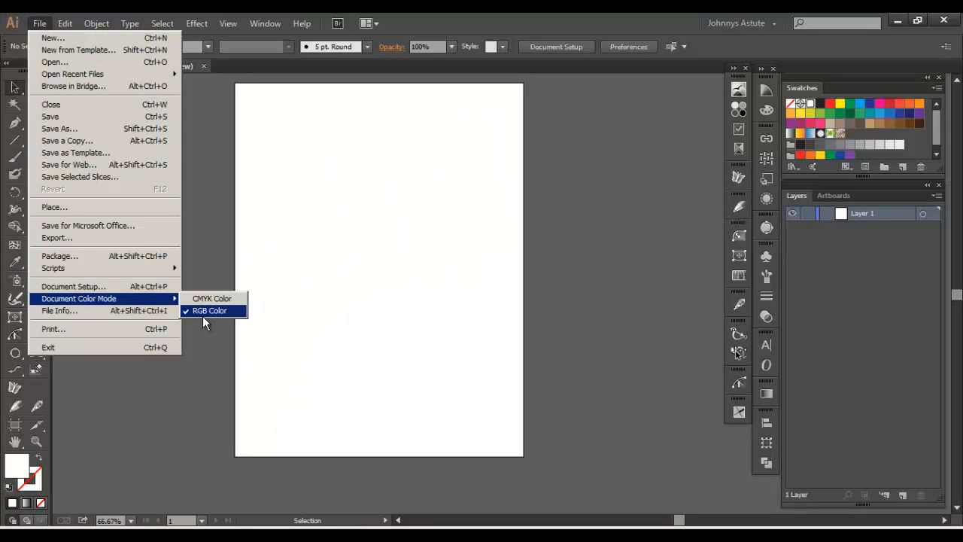
{"action": "left_click", "coordinate": [332, 353]}
{"action": "key", "text": "space"}
{"action": "left_click_drag", "start_coordinate": [380, 260], "coordinate": [405, 290]}
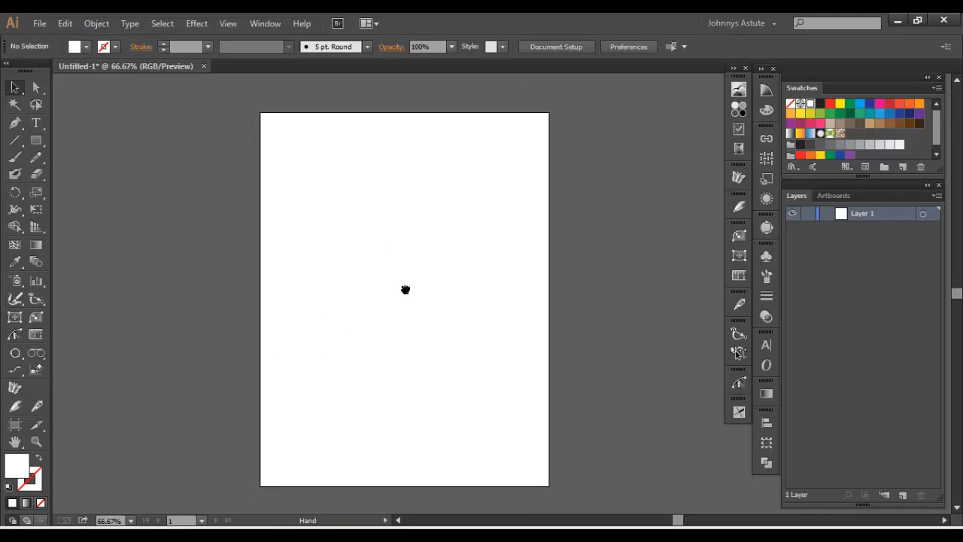
{"action": "key", "text": "ctrl+v"}
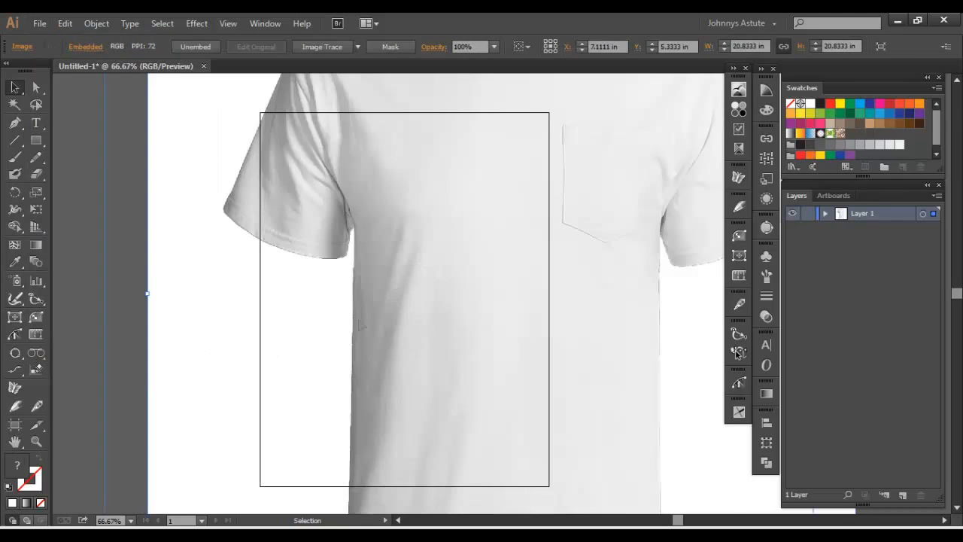
- Scale the T-shirt photo proportionally to about 10.08 in square and position the shirt centrally on the artboard
{"action": "left_click_drag", "start_coordinate": [359, 321], "coordinate": [279, 388]}
{"action": "left_click_drag", "start_coordinate": [393, 227], "coordinate": [430, 325]}
{"action": "left_click_drag", "start_coordinate": [234, 218], "coordinate": [244, 190]}
{"action": "left_click_drag", "start_coordinate": [75, 120], "coordinate": [245, 255]}
{"action": "left_click_drag", "start_coordinate": [366, 366], "coordinate": [343, 187]}
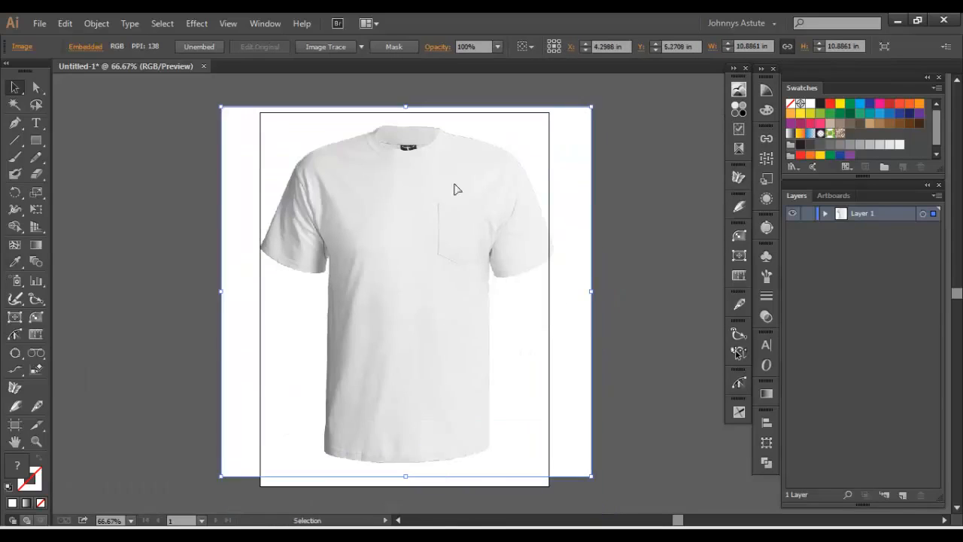
{"action": "left_click_drag", "start_coordinate": [592, 108], "coordinate": [576, 120]}
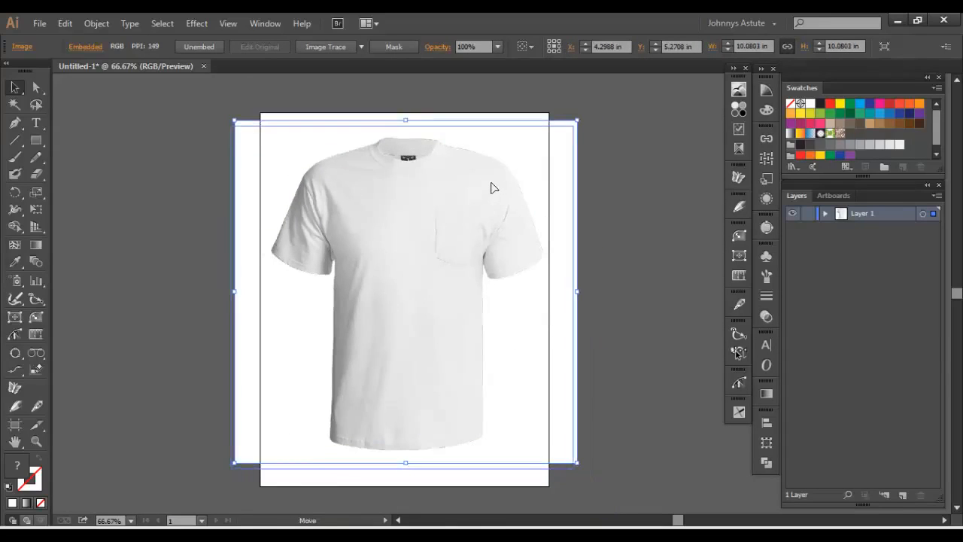
{"action": "left_click_drag", "start_coordinate": [491, 182], "coordinate": [485, 204]}
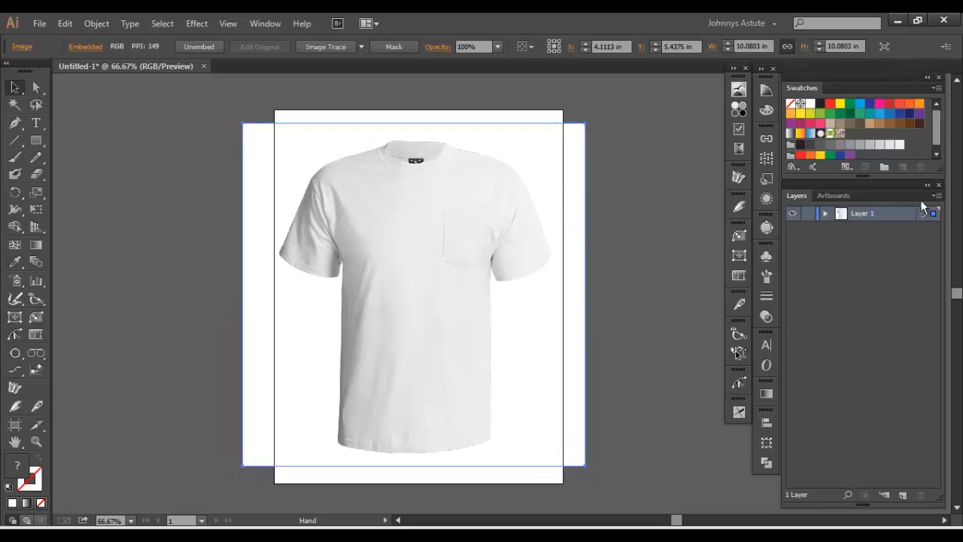
- Lock Layer 1 with the T-shirt photo and add a new layer above it for tracing
{"action": "left_click", "coordinate": [808, 213]}
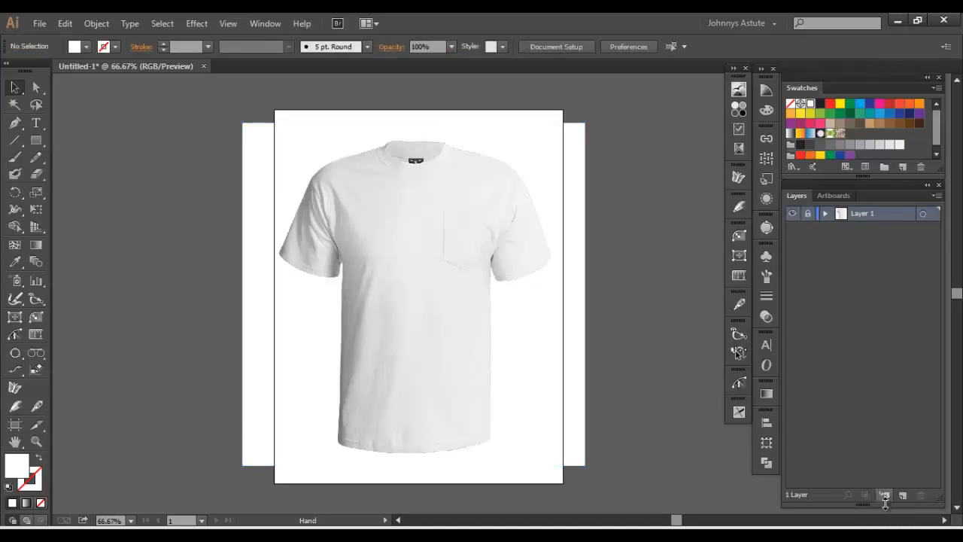
{"action": "left_click", "coordinate": [902, 494]}
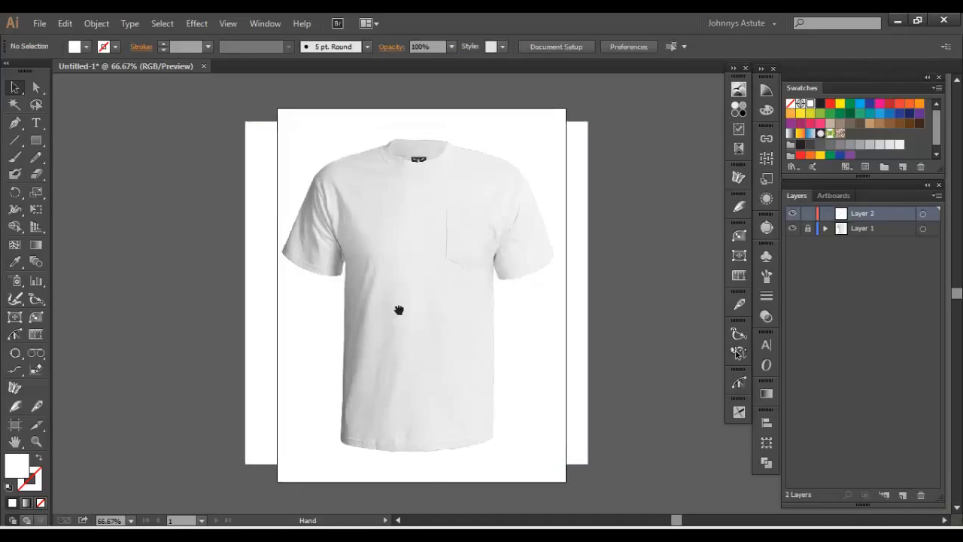
{"action": "left_click_drag", "start_coordinate": [277, 271], "coordinate": [286, 255]}
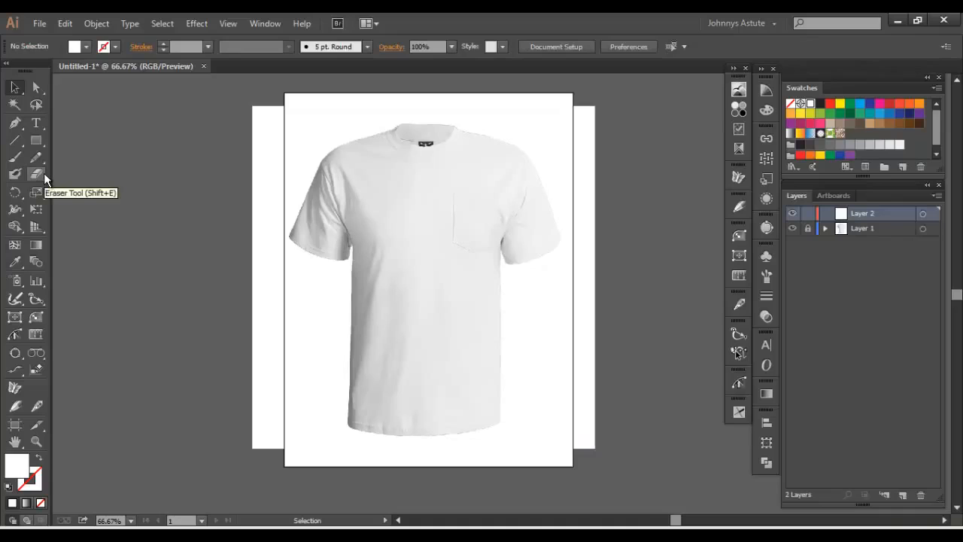
- Start a Pen tool outline at the pocket-side underarm and trace along the first part of that sleeve's hem
{"action": "key", "text": "p"}
{"action": "key", "text": "ctrl+equal"}
{"action": "key", "text": "ctrl+equal"}
{"action": "key", "text": "ctrl+equal"}
{"action": "key", "text": "ctrl+equal"}
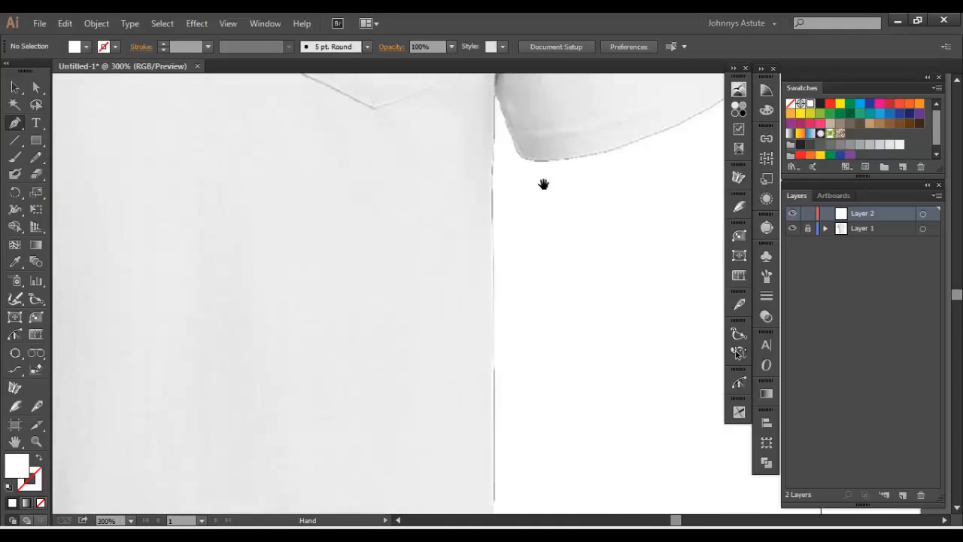
{"action": "left_click_drag", "start_coordinate": [544, 183], "coordinate": [458, 361]}
{"action": "left_click", "coordinate": [445, 294]}
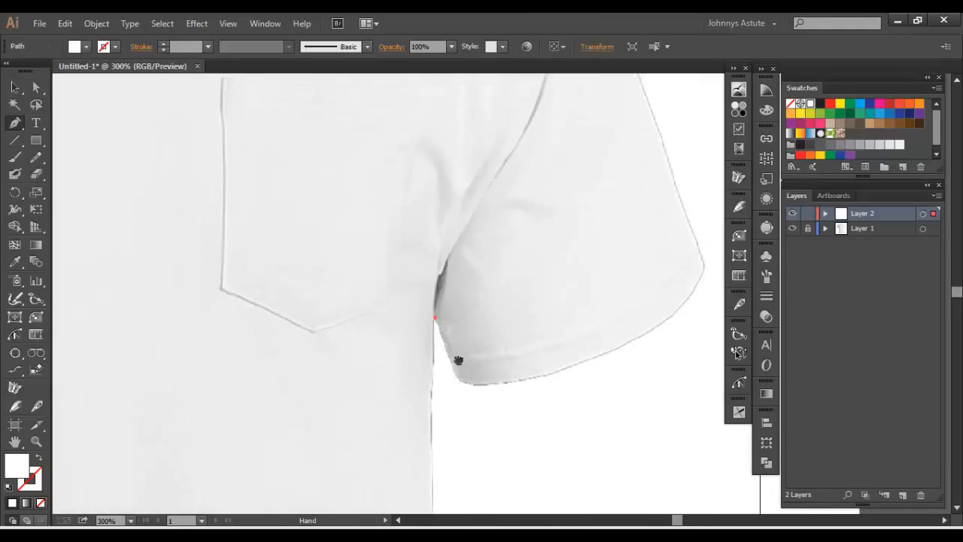
{"action": "left_click", "coordinate": [459, 375]}
{"action": "mouse_move", "coordinate": [565, 368]}
{"action": "left_mouse_down"}
{"action": "mouse_move", "coordinate": [636, 343]}
{"action": "mouse_move", "coordinate": [564, 386]}
{"action": "left_mouse_up"}
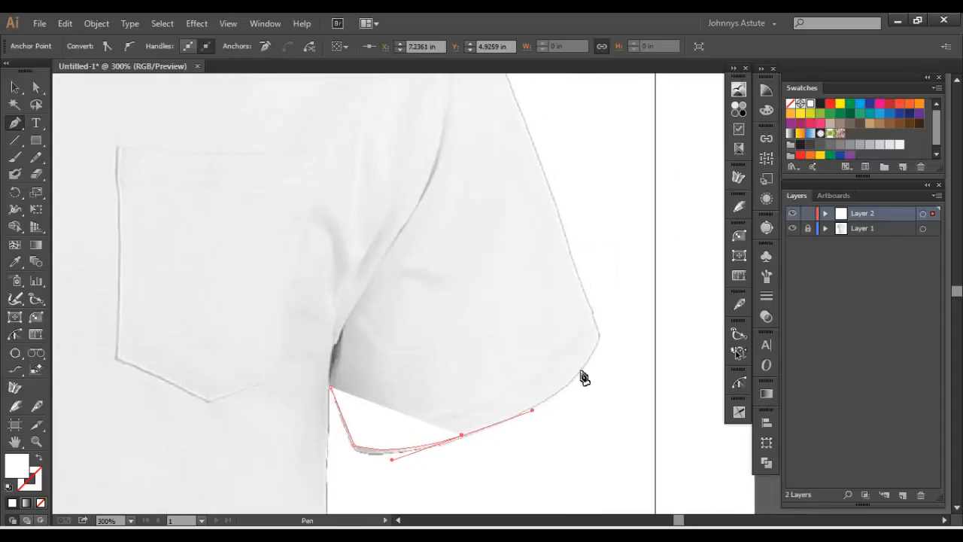
- Give the outline path no fill and a black stroke
{"action": "key", "text": "shift+x"}
{"action": "key", "text": "x"}
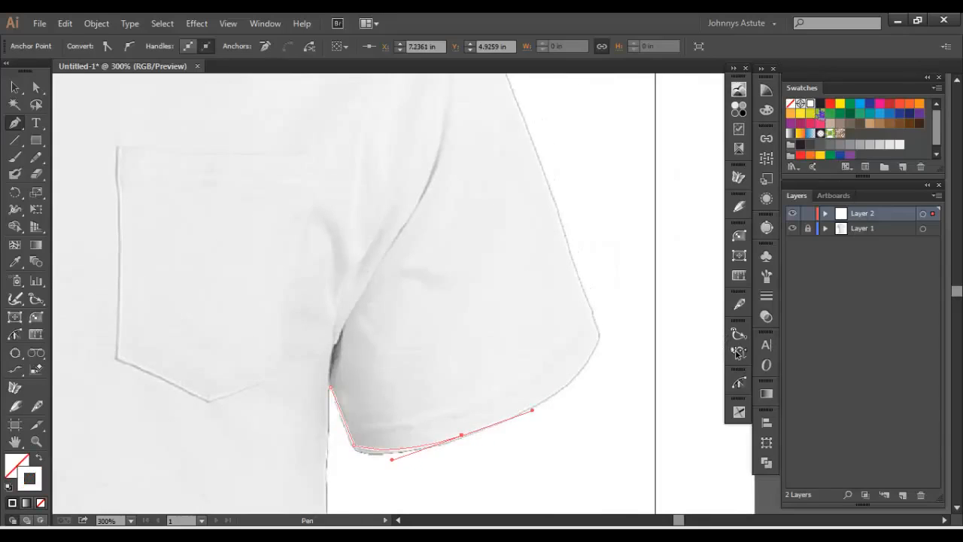
{"action": "left_click", "coordinate": [820, 106]}
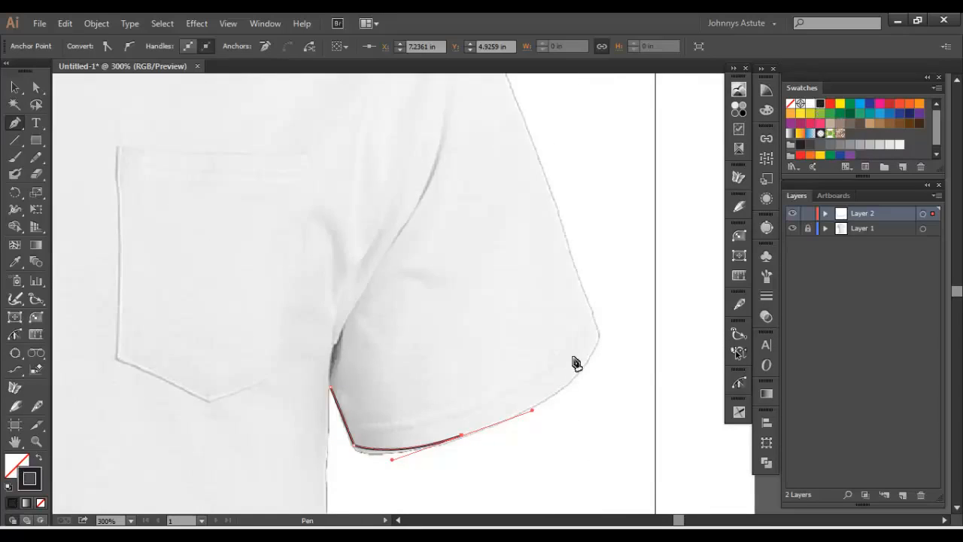
- Continue the outline along the pocket-side sleeve hem, around its corner, and up the sleeve's outer edge
{"action": "left_click_drag", "start_coordinate": [595, 352], "coordinate": [599, 343]}
{"action": "left_click_drag", "start_coordinate": [598, 338], "coordinate": [597, 331]}
{"action": "left_click_drag", "start_coordinate": [554, 326], "coordinate": [587, 428]}
{"action": "left_click_drag", "start_coordinate": [575, 290], "coordinate": [551, 294]}
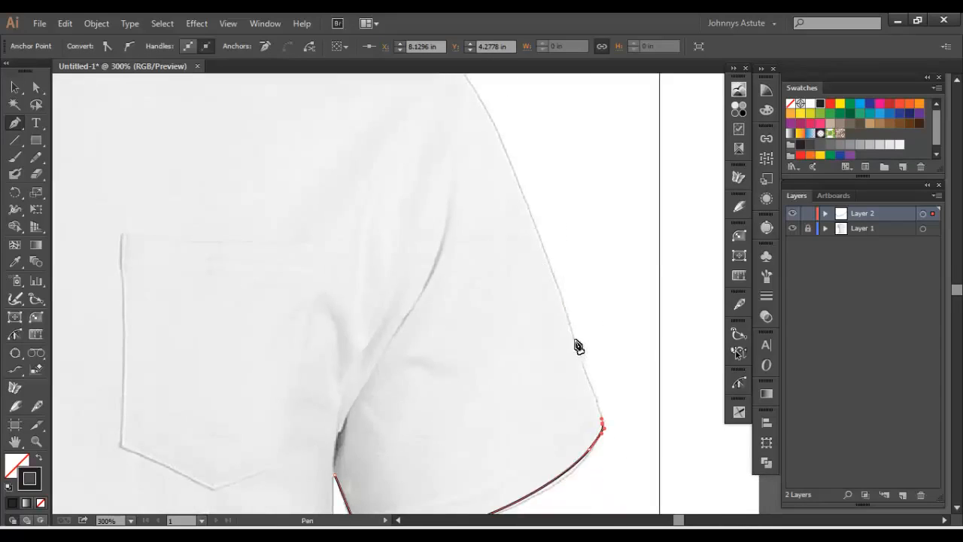
{"action": "left_click", "coordinate": [545, 248]}
{"action": "left_click_drag", "start_coordinate": [545, 248], "coordinate": [544, 245]}
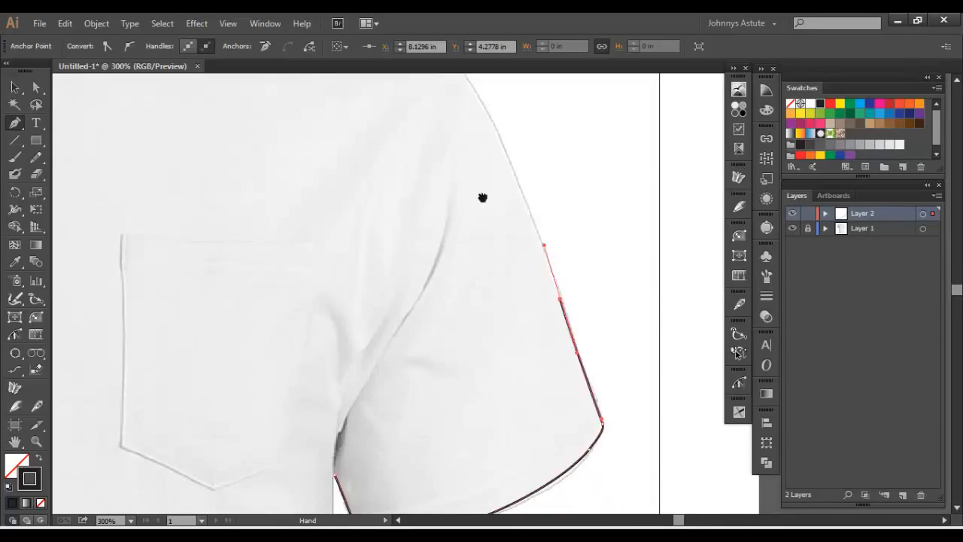
- Trace the upper sleeve curve and over the pocket-side shoulder towards the collar
{"action": "left_click_drag", "start_coordinate": [481, 198], "coordinate": [578, 446]}
{"action": "left_click_drag", "start_coordinate": [560, 325], "coordinate": [527, 280]}
{"action": "left_click_drag", "start_coordinate": [445, 242], "coordinate": [390, 225]}
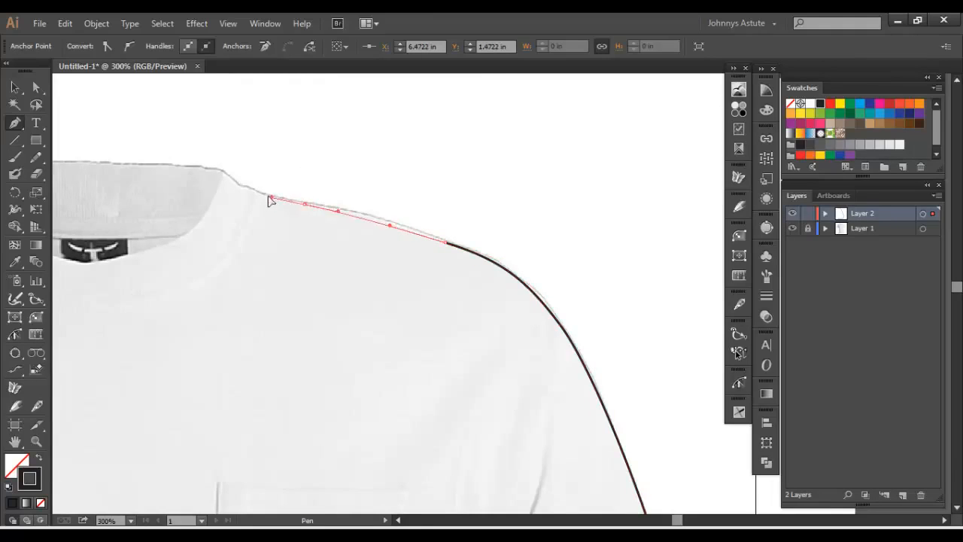
- Trace the outline from the pocket-side shoulder over the top edge of the collar to the opposite shoulder seam
{"action": "left_click_drag", "start_coordinate": [256, 189], "coordinate": [453, 297]}
{"action": "key", "text": "space"}
{"action": "left_click", "coordinate": [474, 296]}
{"action": "left_click_drag", "start_coordinate": [334, 291], "coordinate": [269, 321]}
{"action": "left_click_drag", "start_coordinate": [276, 321], "coordinate": [416, 291]}
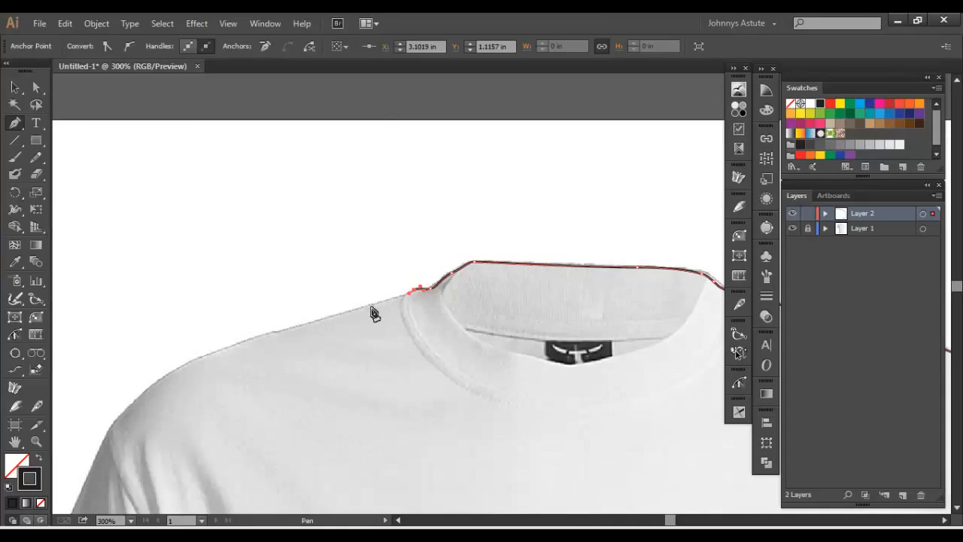
- Trace the shoulder opposite the pocket from the collar down to the top of the sleeve
{"action": "left_click", "coordinate": [347, 310]}
{"action": "key", "text": "space"}
{"action": "left_click_drag", "start_coordinate": [272, 328], "coordinate": [341, 292]}
{"action": "key", "text": "space"}
{"action": "left_click_drag", "start_coordinate": [288, 341], "coordinate": [386, 297]}
{"action": "key", "text": "space"}
{"action": "left_click_drag", "start_coordinate": [422, 241], "coordinate": [486, 132]}
{"action": "left_click_drag", "start_coordinate": [437, 216], "coordinate": [437, 218]}
- Trace the outer edge of the sleeve opposite the pocket and around the corner of its cuff
{"action": "key", "text": "space"}
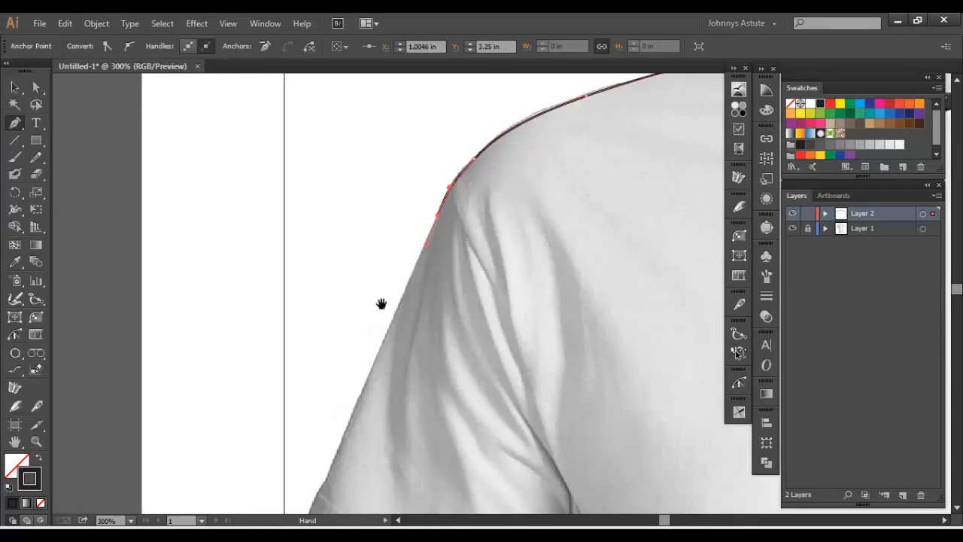
{"action": "left_click_drag", "start_coordinate": [381, 304], "coordinate": [471, 165]}
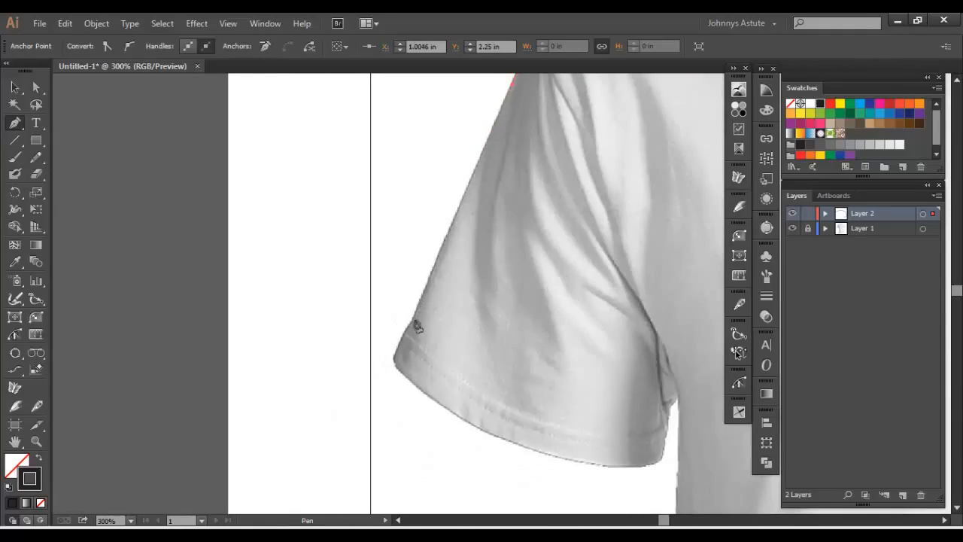
{"action": "left_click", "coordinate": [412, 320]}
{"action": "left_click", "coordinate": [395, 356]}
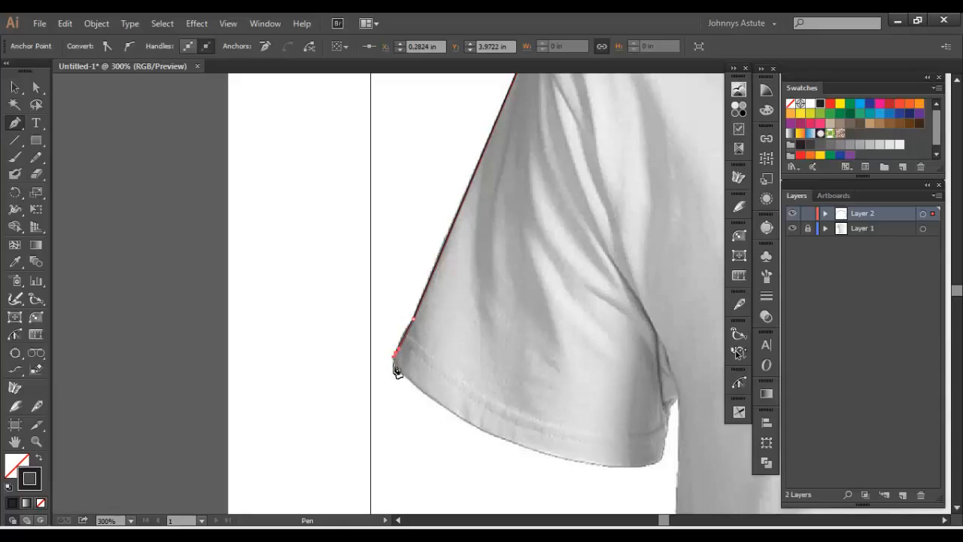
{"action": "left_click_drag", "start_coordinate": [399, 370], "coordinate": [408, 376]}
{"action": "key", "text": "space"}
{"action": "left_click_drag", "start_coordinate": [422, 386], "coordinate": [365, 325]}
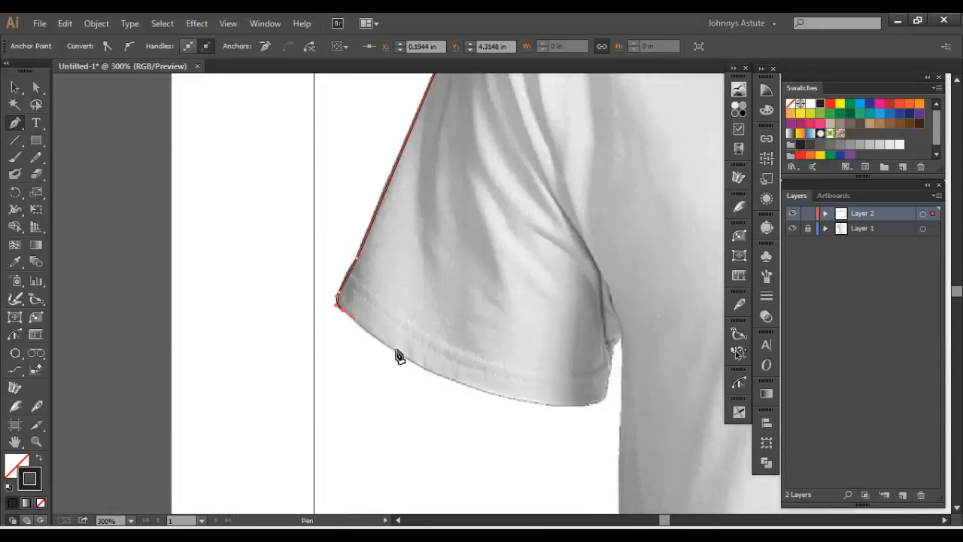
- Trace the hem of the sleeve opposite the pocket and continue up its inner edge to the underarm
{"action": "left_click_drag", "start_coordinate": [397, 355], "coordinate": [418, 365]}
{"action": "left_click_drag", "start_coordinate": [489, 400], "coordinate": [517, 402]}
{"action": "left_click_drag", "start_coordinate": [590, 404], "coordinate": [624, 346]}
{"action": "key", "text": "space"}
{"action": "left_click_drag", "start_coordinate": [615, 378], "coordinate": [571, 185]}
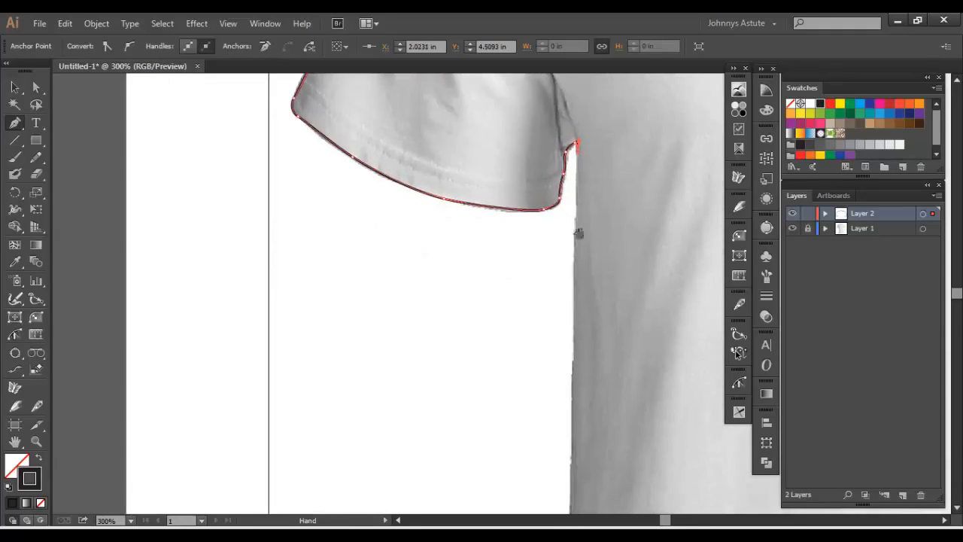
{"action": "left_click", "coordinate": [572, 384]}
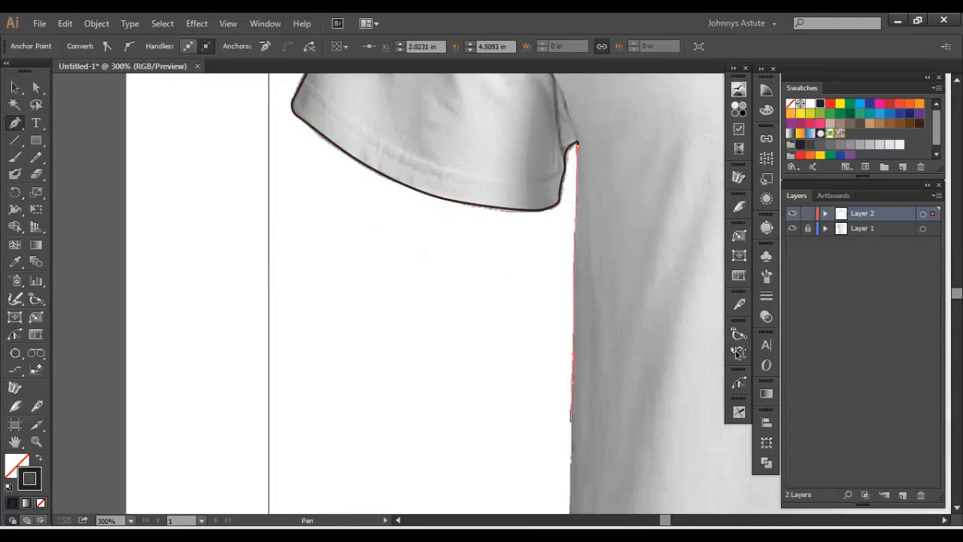
{"action": "left_click_drag", "start_coordinate": [591, 362], "coordinate": [560, 379]}
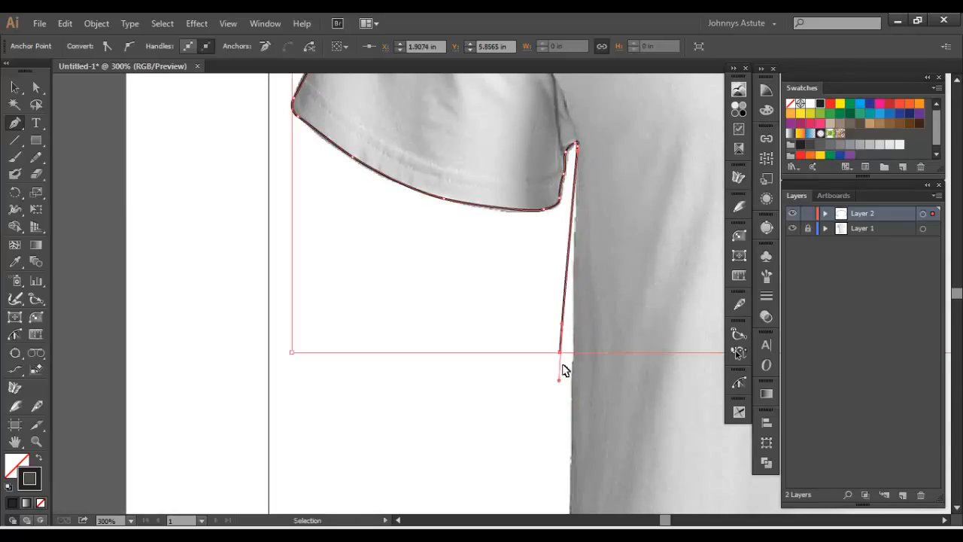
{"action": "key", "text": "ctrl+z"}
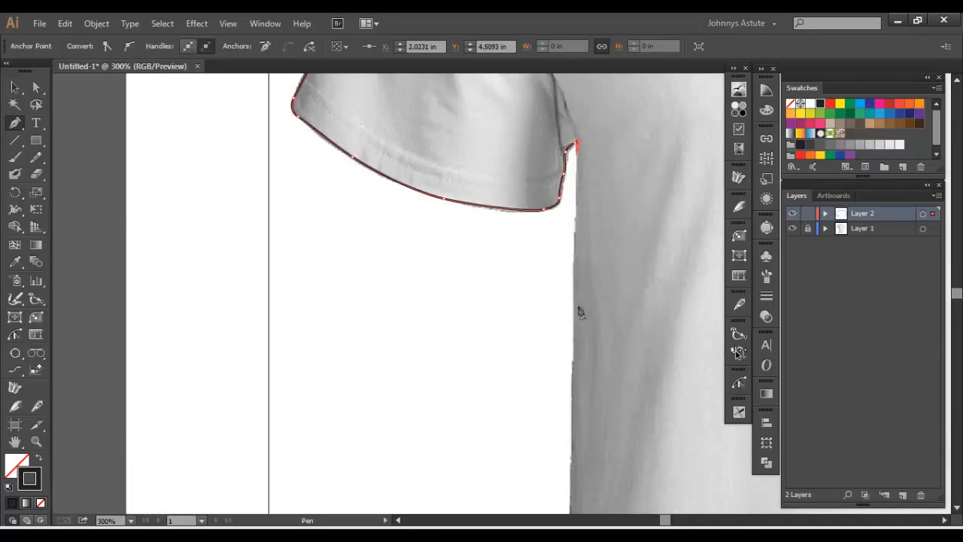
- Trace the shirt's side edge from the underarm opposite the pocket down to the bottom hem corner
{"action": "left_click", "coordinate": [558, 329]}
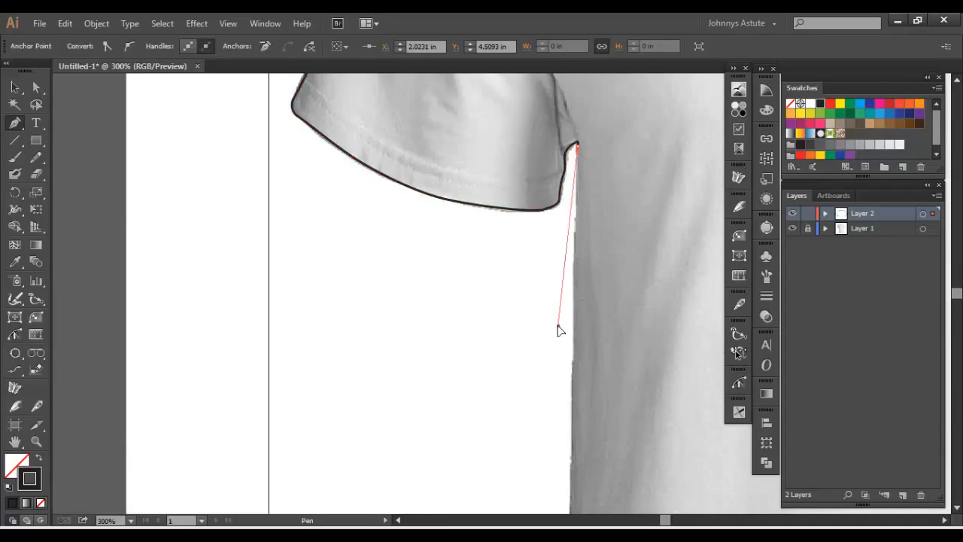
{"action": "left_click_drag", "start_coordinate": [558, 327], "coordinate": [579, 367]}
{"action": "scroll", "coordinate": [575, 366], "scroll_direction": "down", "scroll_amount": 5}
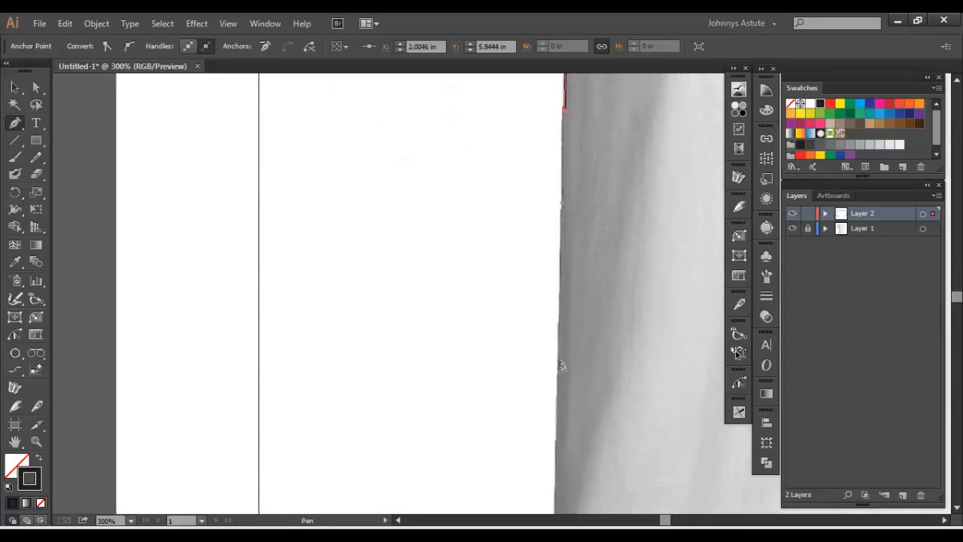
{"action": "left_click_drag", "start_coordinate": [541, 437], "coordinate": [496, 231]}
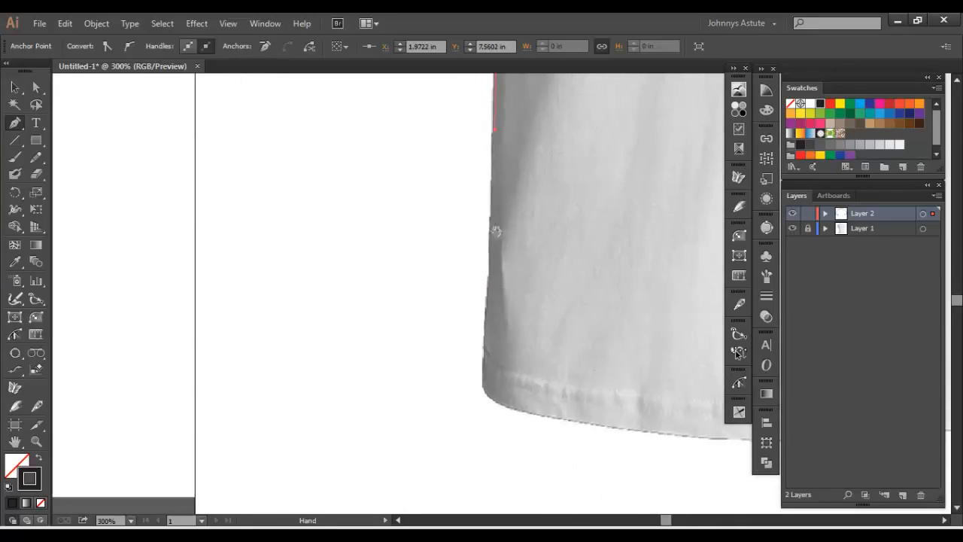
{"action": "left_click_drag", "start_coordinate": [480, 374], "coordinate": [489, 404]}
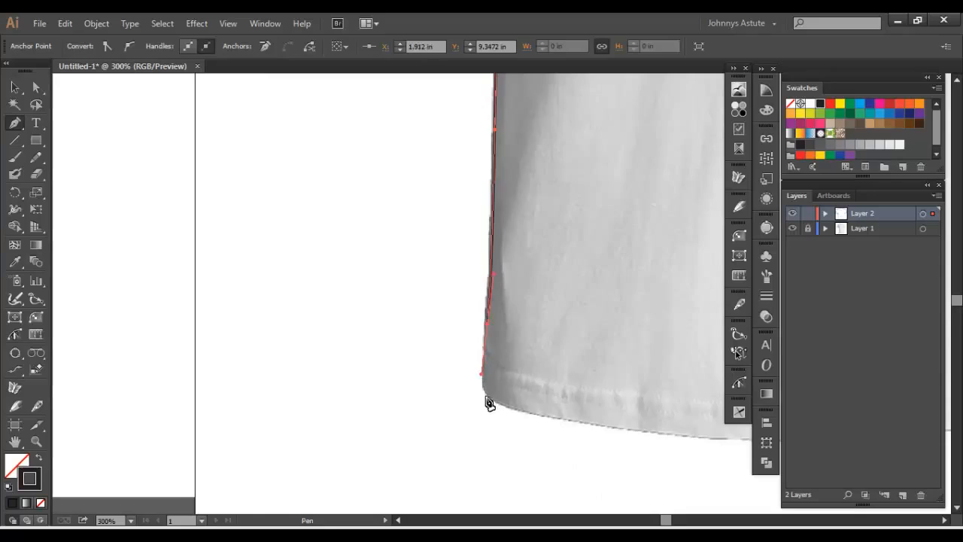
- Trace the shirt's bottom hem with curved Pen segments from one lower corner across to the pocket-side corner
{"action": "left_click", "coordinate": [488, 399]}
{"action": "left_click_drag", "start_coordinate": [427, 359], "coordinate": [272, 329]}
{"action": "left_click_drag", "start_coordinate": [432, 324], "coordinate": [506, 322]}
{"action": "left_click", "coordinate": [525, 316]}
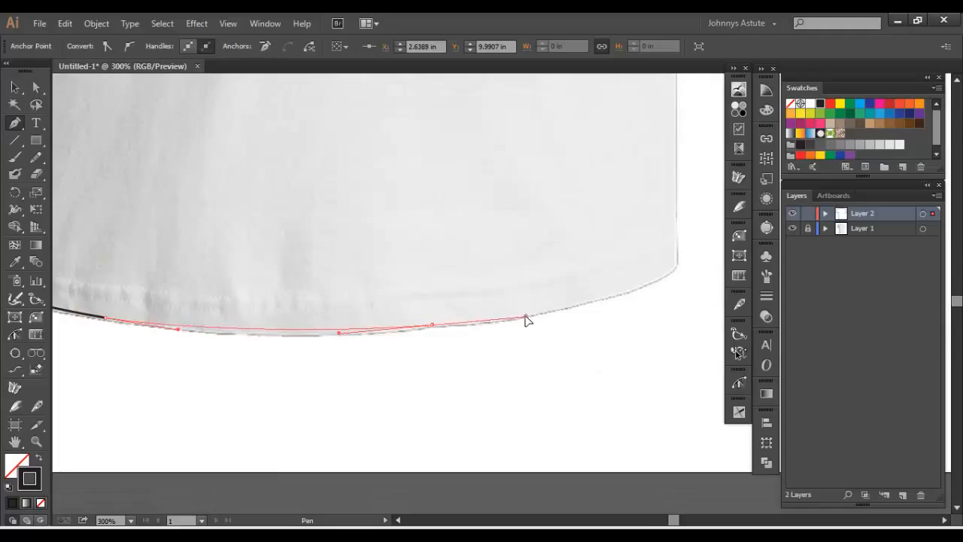
{"action": "left_click_drag", "start_coordinate": [558, 306], "coordinate": [402, 366]}
{"action": "left_click_drag", "start_coordinate": [486, 341], "coordinate": [519, 304]}
- Trace the pocket-side edge from the hem up to the underarm, close the shirt outline and deselect it
{"action": "left_click_drag", "start_coordinate": [531, 256], "coordinate": [469, 490]}
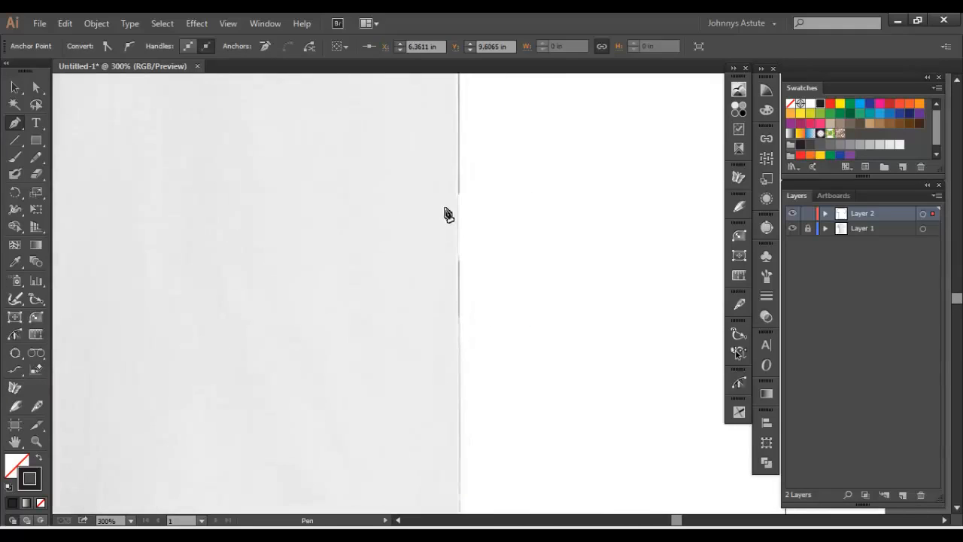
{"action": "left_click_drag", "start_coordinate": [457, 193], "coordinate": [449, 480]}
{"action": "left_click_drag", "start_coordinate": [441, 195], "coordinate": [449, 171]}
{"action": "left_click", "coordinate": [15, 88]}
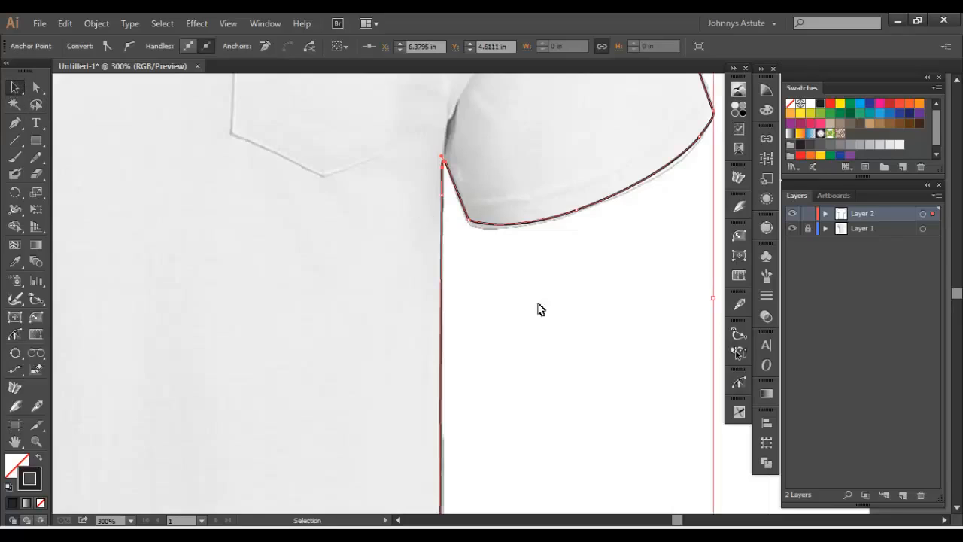
{"action": "left_click", "coordinate": [540, 309]}
{"action": "scroll", "coordinate": [541, 308], "scroll_direction": "down", "scroll_amount": 4}
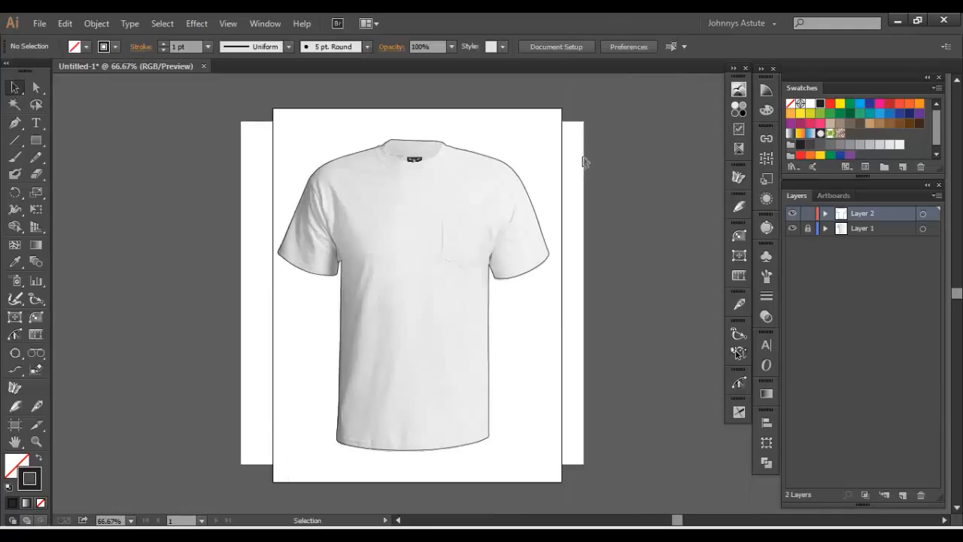
- Give the traced shirt outline a White fill and no stroke, then deselect it
{"action": "left_click", "coordinate": [428, 215]}
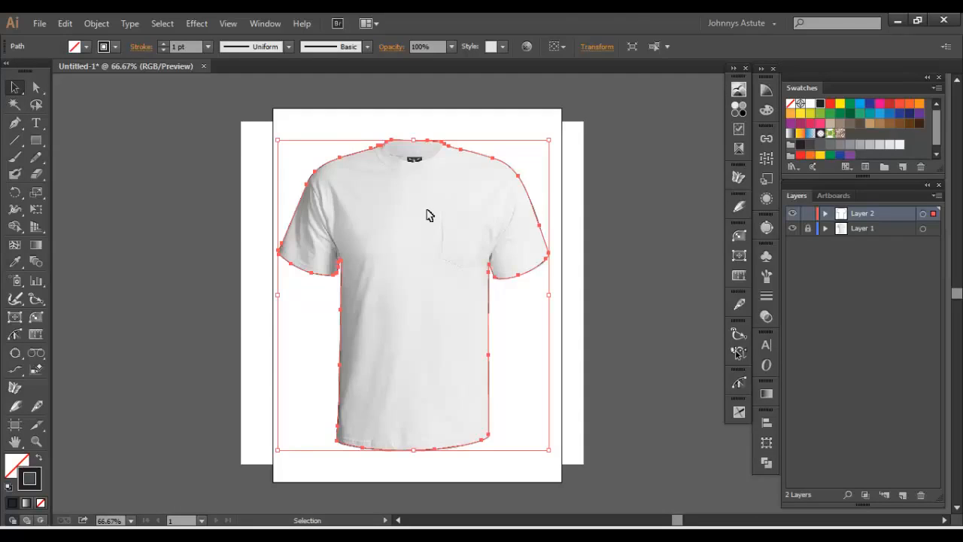
{"action": "left_click", "coordinate": [38, 459]}
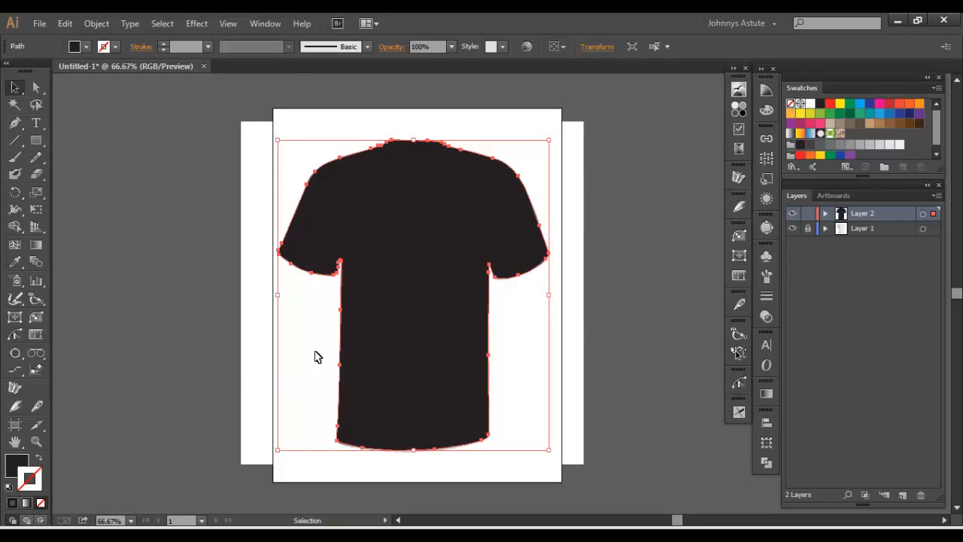
{"action": "left_click", "coordinate": [604, 218]}
{"action": "left_click", "coordinate": [473, 233]}
{"action": "left_click", "coordinate": [809, 106]}
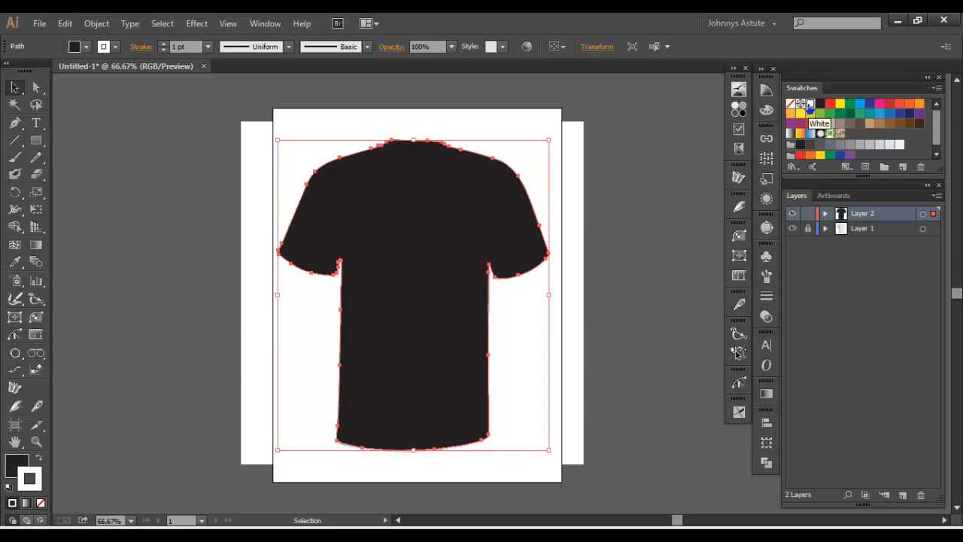
{"action": "key", "text": "ctrl+z"}
{"action": "left_click", "coordinate": [809, 105]}
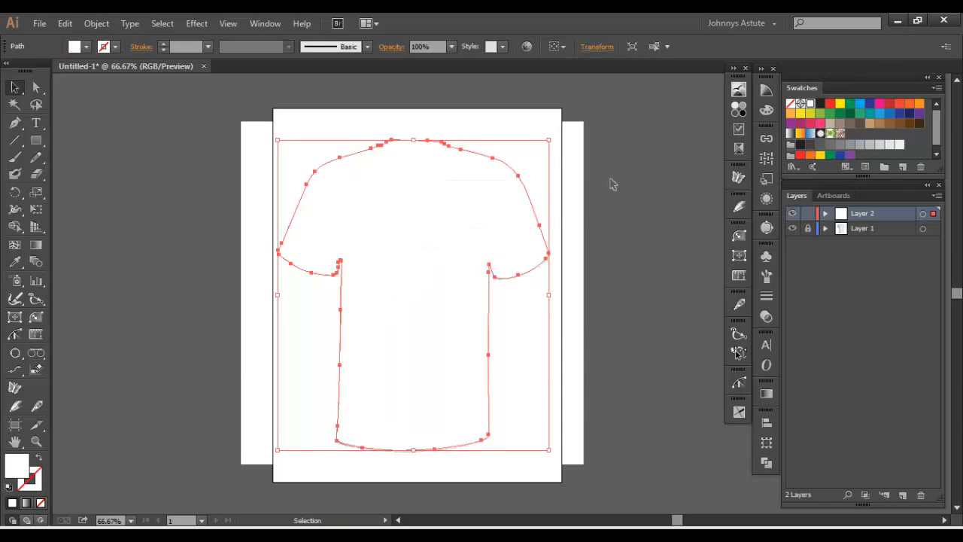
{"action": "left_click", "coordinate": [613, 185]}
- Cut the white shirt shape from Layer 2 to the clipboard
{"action": "left_click", "coordinate": [410, 250]}
{"action": "left_click", "coordinate": [64, 24]}
{"action": "left_click", "coordinate": [90, 65]}
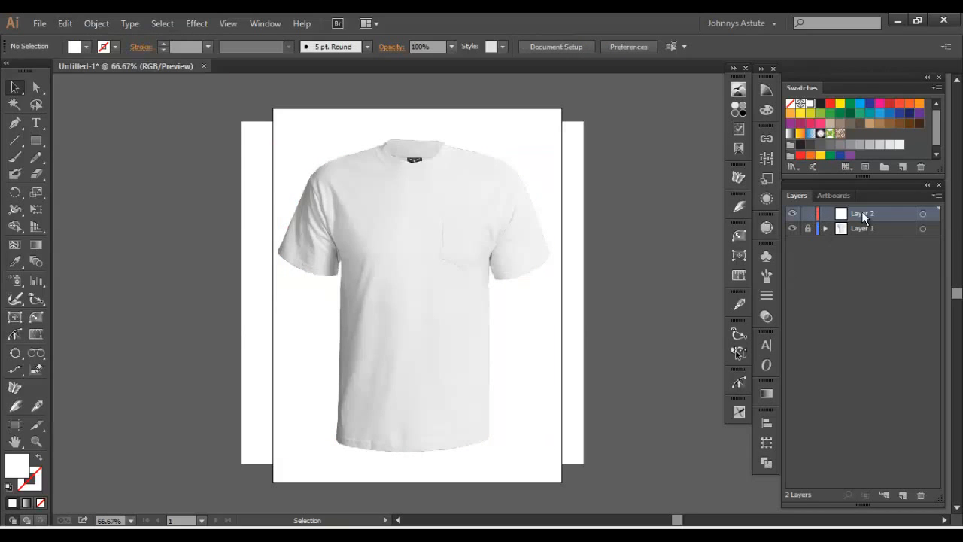
- Make an opacity mask for the T-shirt photo on Layer 1
{"action": "left_click", "coordinate": [416, 234]}
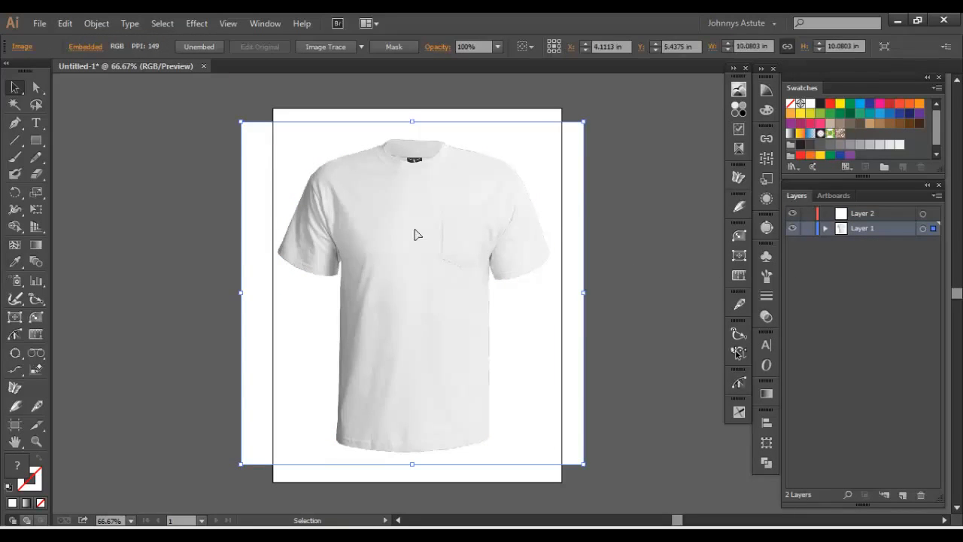
{"action": "left_click", "coordinate": [765, 319]}
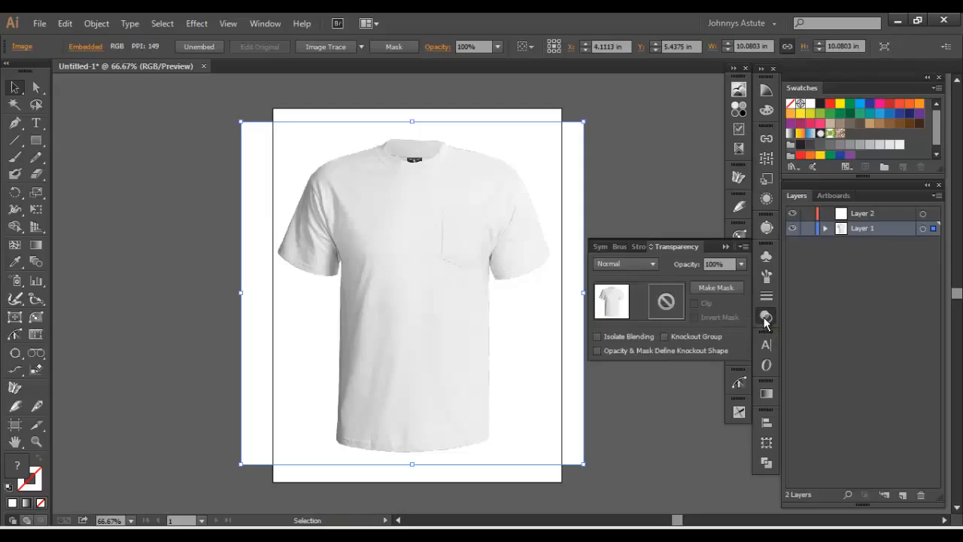
{"action": "left_click", "coordinate": [711, 286]}
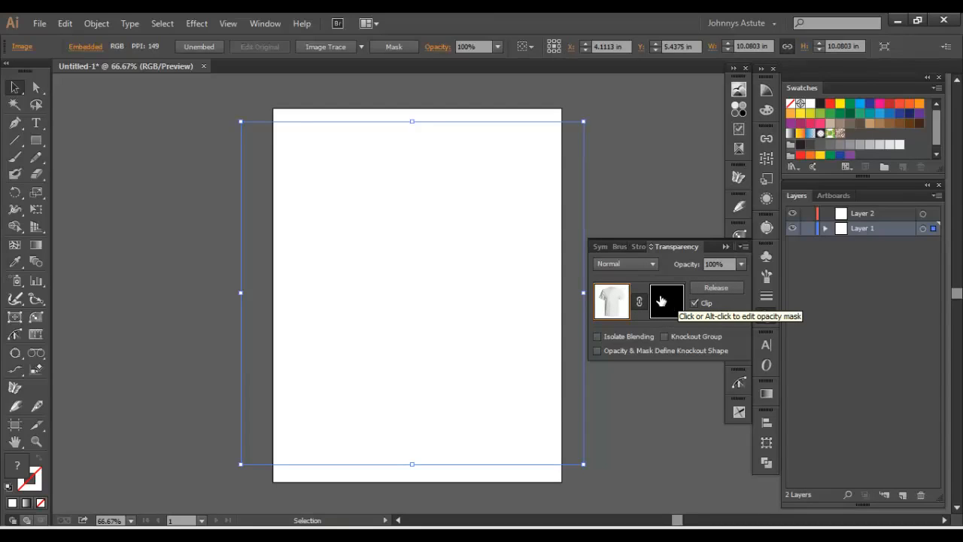
- Make the opacity mask active for editing and paste the cut white shirt shape in place inside it
{"action": "left_click", "coordinate": [661, 301]}
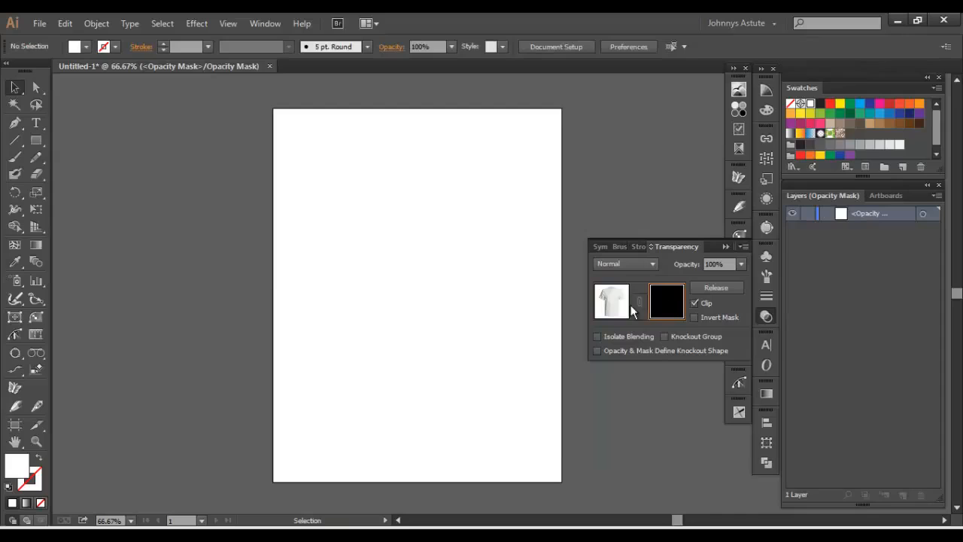
{"action": "left_click", "coordinate": [611, 301]}
{"action": "left_click", "coordinate": [669, 302]}
{"action": "left_click", "coordinate": [66, 23]}
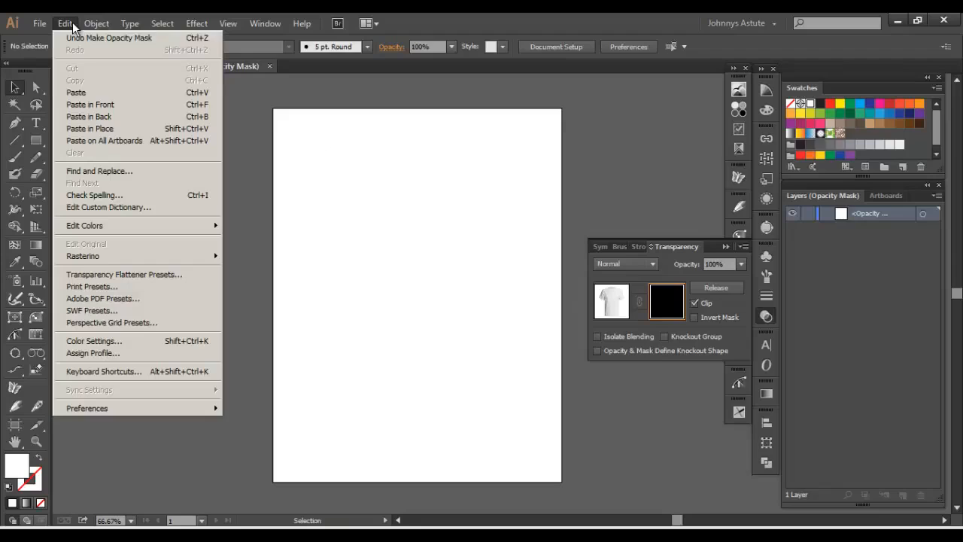
{"action": "left_click", "coordinate": [105, 132]}
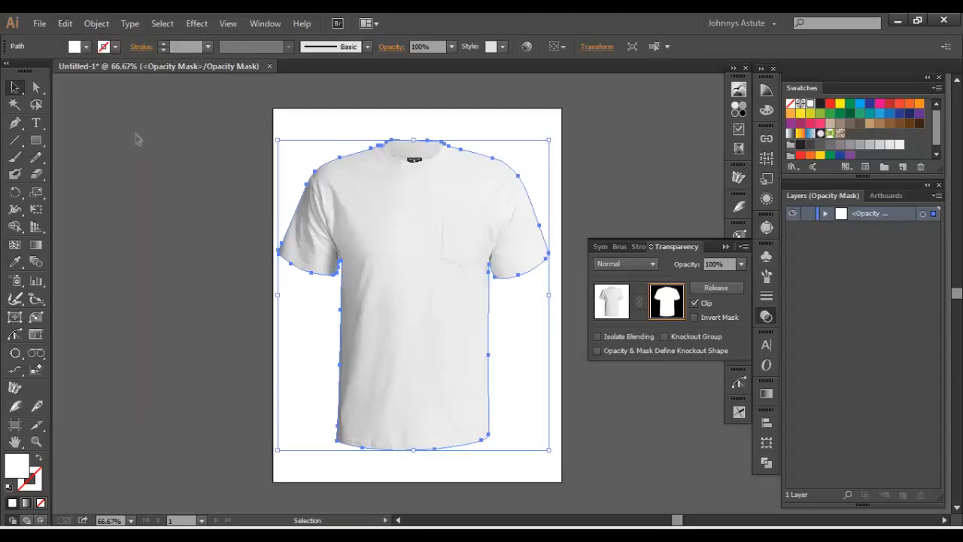
{"action": "left_click", "coordinate": [585, 144]}
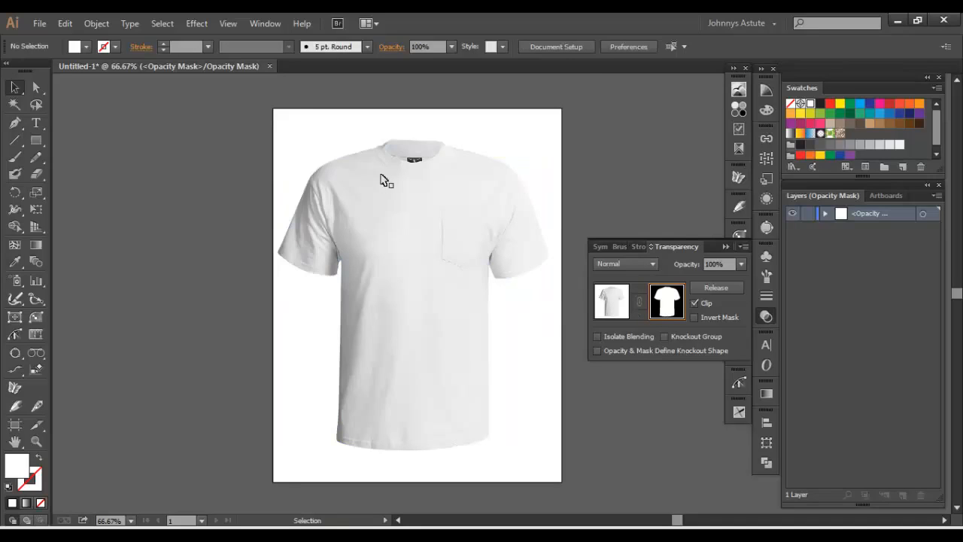
- Move the mask path's anchor at the pocket-side sleeve's outer cuff corner slightly inward to fit the sleeve edge
{"action": "key", "text": "ctrl+plus"}
{"action": "key", "text": "ctrl+plus"}
{"action": "key", "text": "ctrl+plus"}
{"action": "key", "text": "plus"}
{"action": "key", "text": "ctrl+plus"}
{"action": "key", "text": "ctrl+plus"}
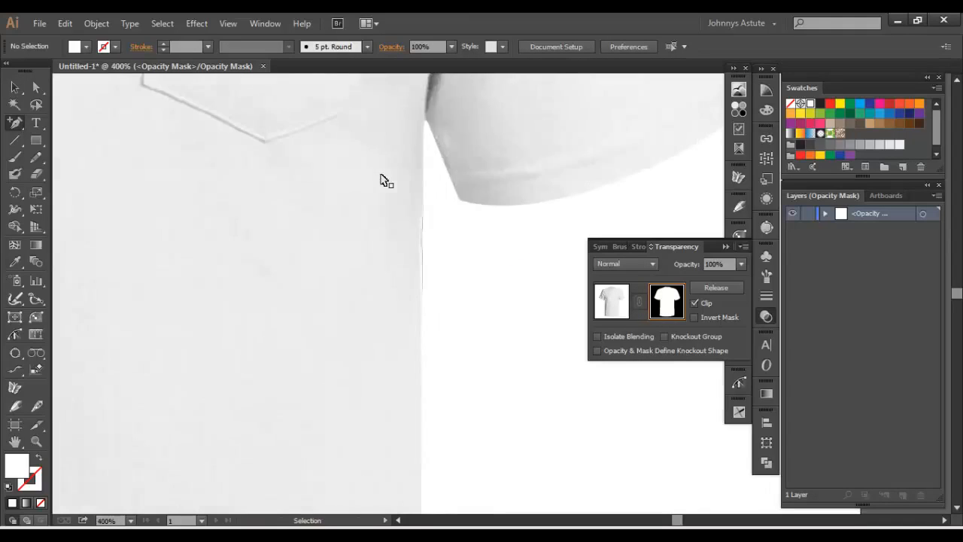
{"action": "left_click_drag", "start_coordinate": [374, 170], "coordinate": [426, 286]}
{"action": "left_click_drag", "start_coordinate": [494, 279], "coordinate": [285, 371]}
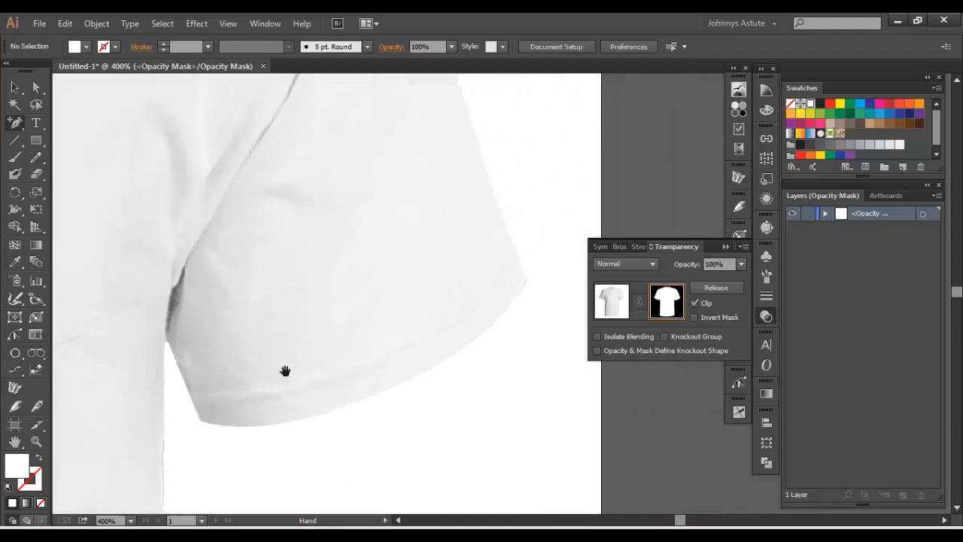
{"action": "left_click_drag", "start_coordinate": [329, 326], "coordinate": [442, 217]}
{"action": "left_click_drag", "start_coordinate": [629, 180], "coordinate": [561, 227]}
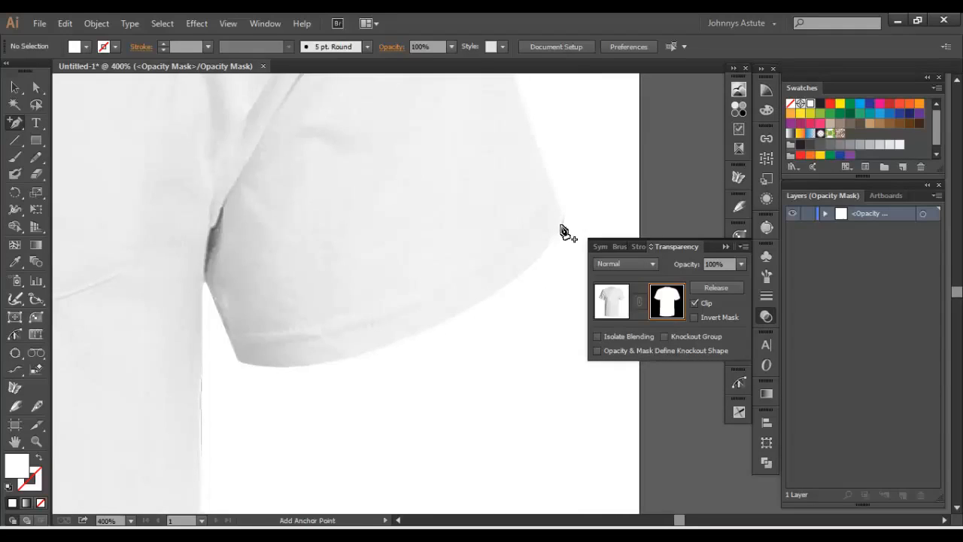
{"action": "key", "text": "a"}
{"action": "left_click", "coordinate": [563, 230]}
{"action": "left_click", "coordinate": [564, 218]}
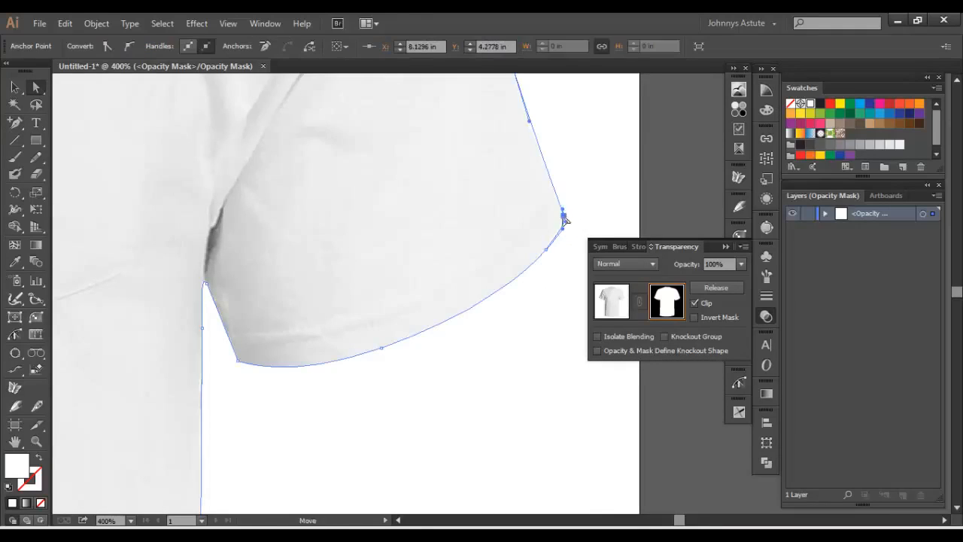
{"action": "left_click_drag", "start_coordinate": [565, 219], "coordinate": [562, 217]}
{"action": "left_click", "coordinate": [532, 261]}
- Move the mask anchor just below the pocket-side underarm slightly inward along the shirt's side edge
{"action": "left_click_drag", "start_coordinate": [305, 431], "coordinate": [397, 290]}
{"action": "left_click", "coordinate": [351, 328]}
{"action": "left_click", "coordinate": [324, 256]}
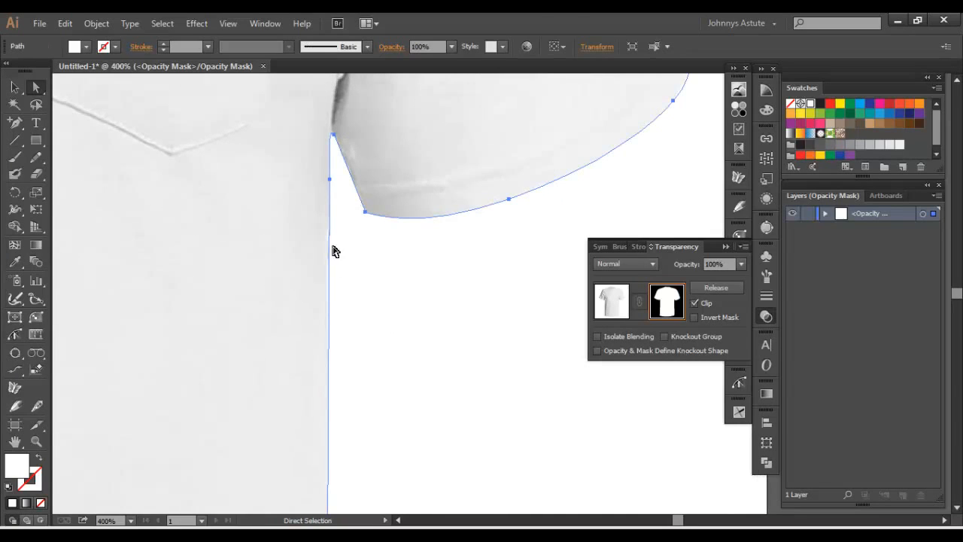
{"action": "left_click", "coordinate": [330, 180]}
{"action": "left_click_drag", "start_coordinate": [330, 180], "coordinate": [327, 181]}
{"action": "left_click", "coordinate": [239, 269]}
{"action": "left_click", "coordinate": [418, 324]}
- Shift the mask anchor in the middle of the hem of the sleeve opposite the pocket slightly inward
{"action": "left_click_drag", "start_coordinate": [305, 300], "coordinate": [695, 90]}
{"action": "left_click_drag", "start_coordinate": [329, 150], "coordinate": [459, 60]}
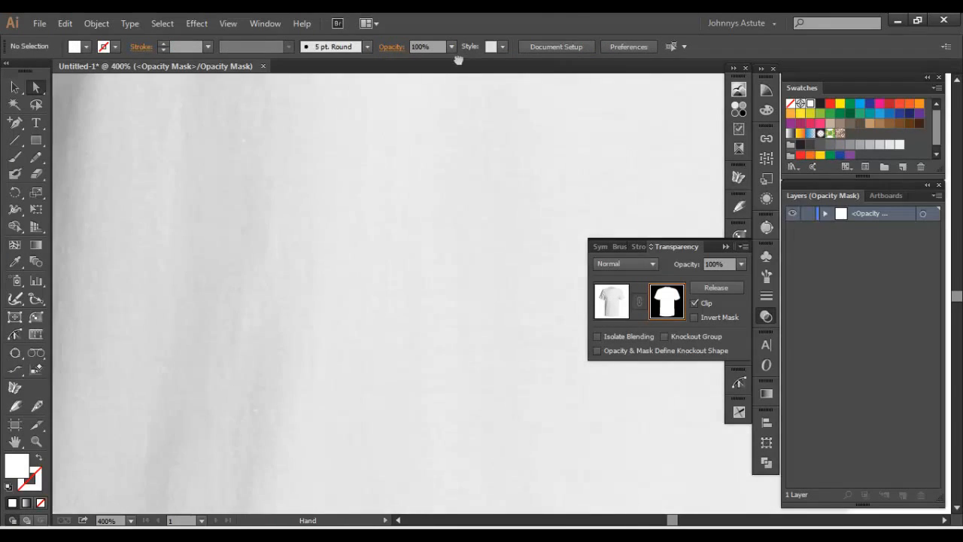
{"action": "left_click_drag", "start_coordinate": [249, 421], "coordinate": [342, 120]}
{"action": "left_click_drag", "start_coordinate": [406, 219], "coordinate": [228, 226]}
{"action": "left_click_drag", "start_coordinate": [421, 197], "coordinate": [539, 408]}
{"action": "left_click_drag", "start_coordinate": [316, 361], "coordinate": [440, 492]}
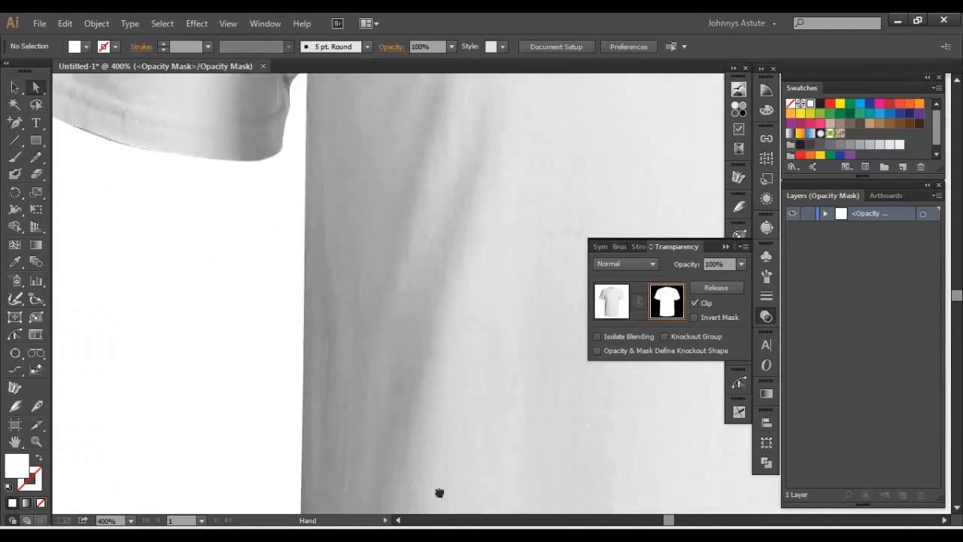
{"action": "left_click_drag", "start_coordinate": [366, 84], "coordinate": [501, 313]}
{"action": "left_click", "coordinate": [234, 368]}
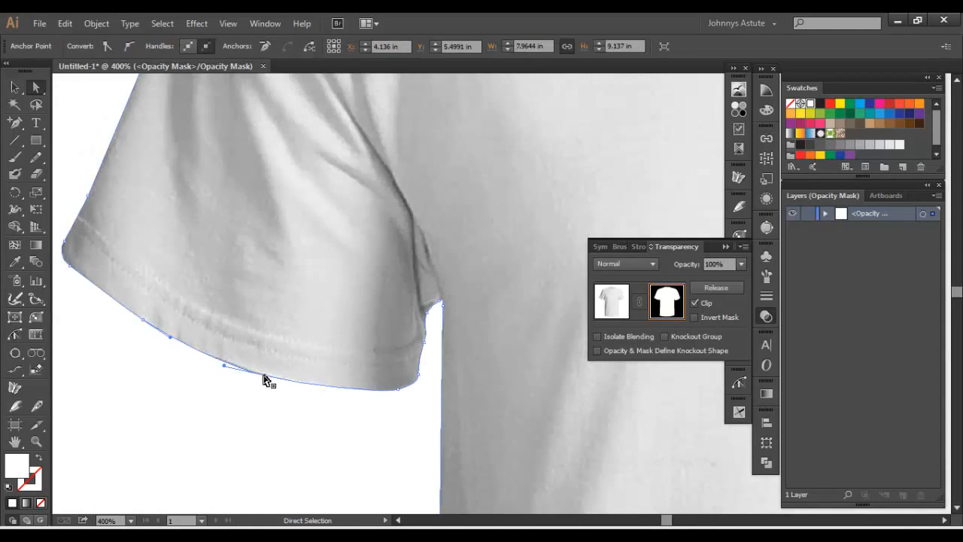
{"action": "left_click", "coordinate": [265, 377]}
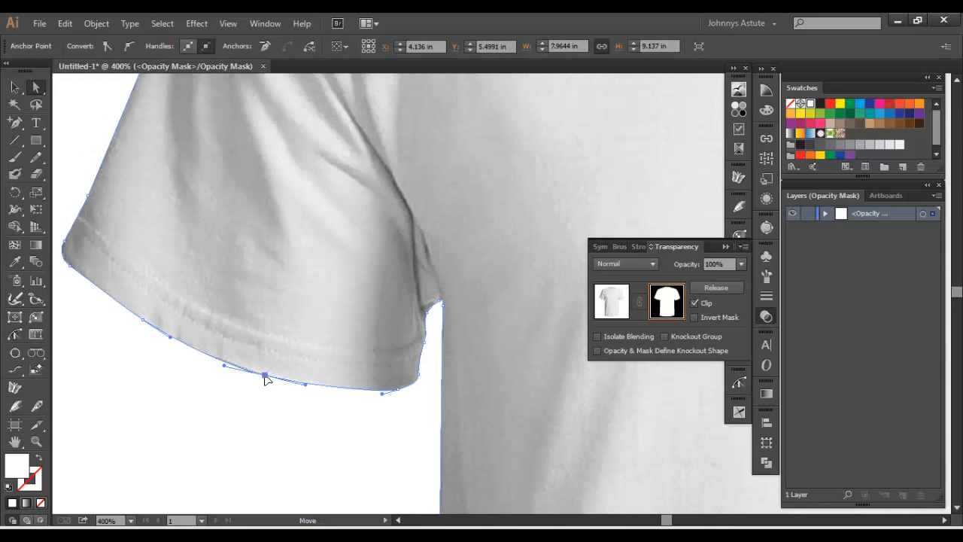
{"action": "left_click", "coordinate": [190, 423]}
- Adjust the mask anchor on the shoulder opposite the pocket so the path follows the shirt's edge
{"action": "left_click_drag", "start_coordinate": [244, 288], "coordinate": [376, 432]}
{"action": "left_click_drag", "start_coordinate": [284, 264], "coordinate": [143, 410]}
{"action": "left_click_drag", "start_coordinate": [319, 211], "coordinate": [264, 378]}
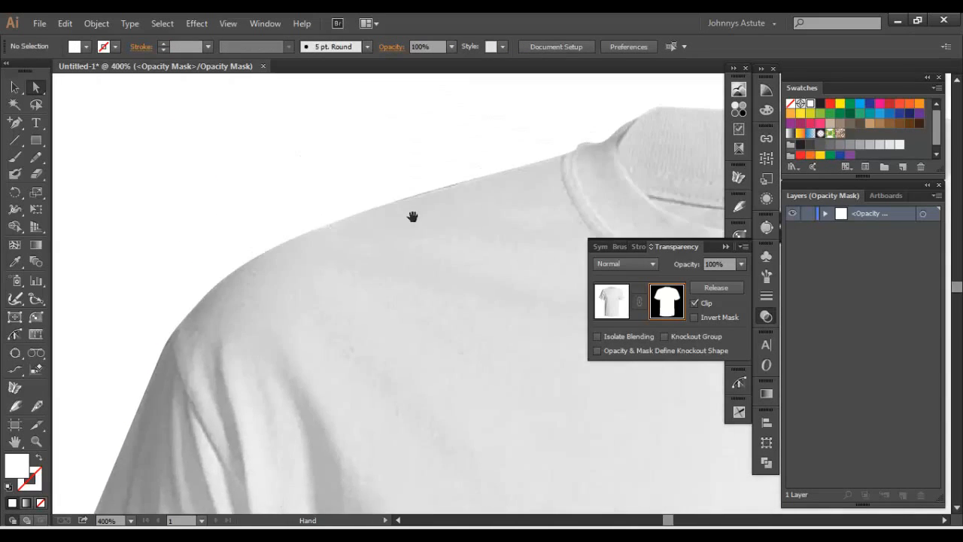
{"action": "left_click_drag", "start_coordinate": [412, 217], "coordinate": [353, 236]}
{"action": "left_click", "coordinate": [226, 254]}
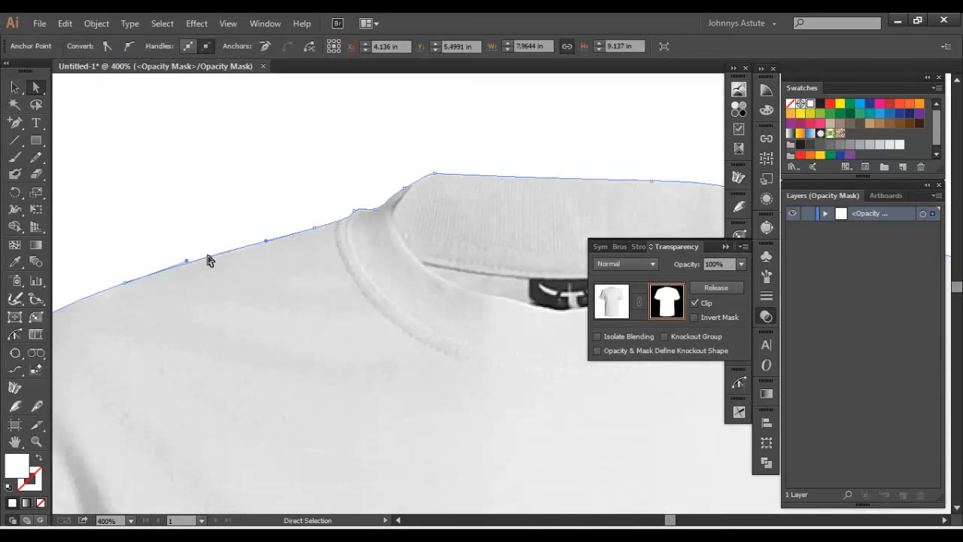
{"action": "left_click", "coordinate": [125, 283]}
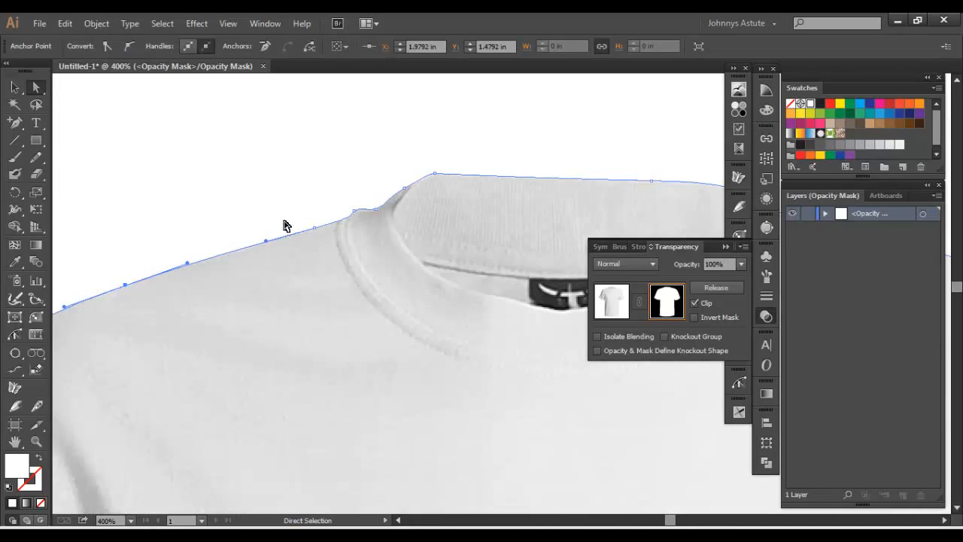
{"action": "left_click", "coordinate": [286, 224]}
- Move the mask anchor where the collar meets the pocket-side shoulder slightly inward to trim the stray edge
{"action": "left_click_drag", "start_coordinate": [484, 191], "coordinate": [234, 195]}
{"action": "left_click_drag", "start_coordinate": [457, 209], "coordinate": [237, 158]}
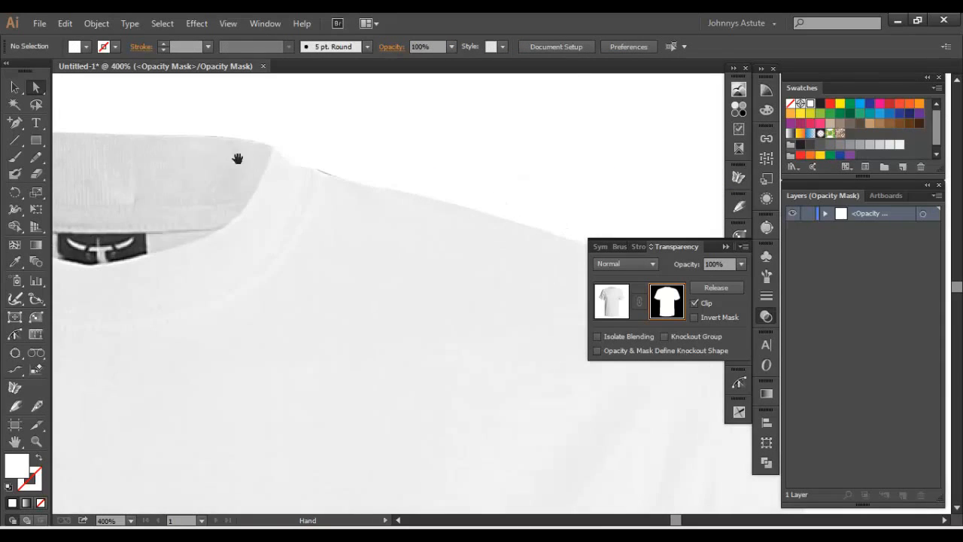
{"action": "left_click", "coordinate": [322, 176]}
{"action": "left_click_drag", "start_coordinate": [309, 168], "coordinate": [306, 170]}
{"action": "left_click", "coordinate": [365, 161]}
- Nudge the mask anchor at the top of the pocket-side sleeve's outer edge slightly inward and deselect the path
{"action": "left_click_drag", "start_coordinate": [670, 228], "coordinate": [353, 181]}
{"action": "left_click_drag", "start_coordinate": [416, 369], "coordinate": [380, 197]}
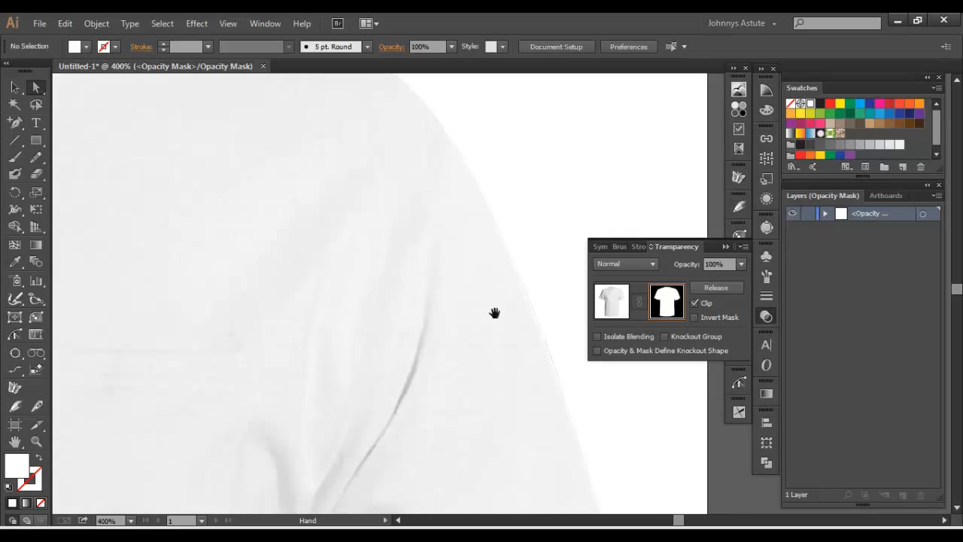
{"action": "left_click", "coordinate": [535, 312]}
{"action": "left_click_drag", "start_coordinate": [550, 316], "coordinate": [482, 288]}
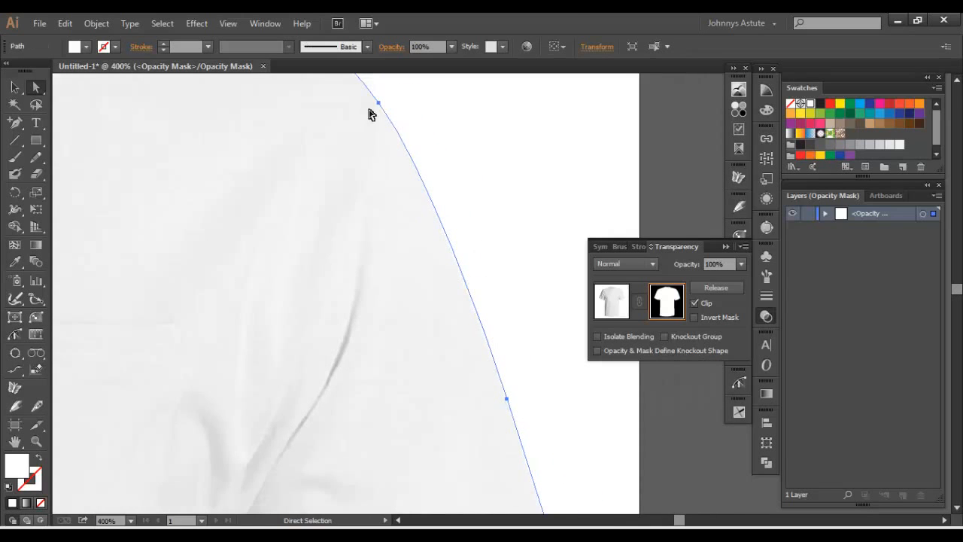
{"action": "left_click_drag", "start_coordinate": [378, 103], "coordinate": [377, 105]}
{"action": "left_click", "coordinate": [499, 188]}
{"action": "left_click_drag", "start_coordinate": [507, 193], "coordinate": [503, 188]}
- Examine the edges of the whole masked shirt, from the collar and sleeves down the body
{"action": "key", "text": "ctrl+minus"}
{"action": "key", "text": "ctrl+minus"}
{"action": "key", "text": "ctrl+minus"}
{"action": "key", "text": "ctrl+minus"}
{"action": "key", "text": "ctrl+minus"}
{"action": "key", "text": "ctrl+minus"}
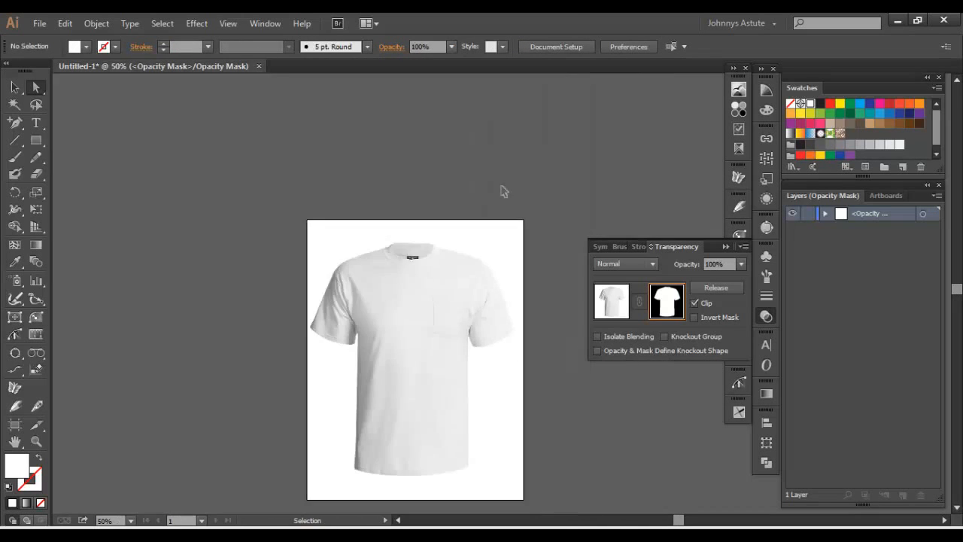
{"action": "key", "text": "ctrl+plus"}
{"action": "key", "text": "ctrl+plus"}
{"action": "left_click_drag", "start_coordinate": [382, 208], "coordinate": [411, 184]}
{"action": "left_click", "coordinate": [764, 319]}
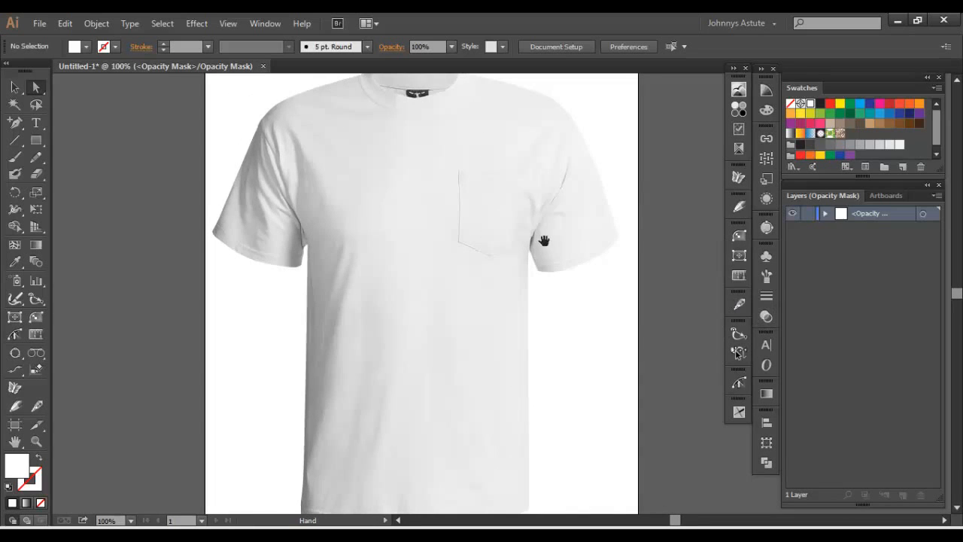
{"action": "left_click_drag", "start_coordinate": [555, 268], "coordinate": [544, 318]}
{"action": "left_click_drag", "start_coordinate": [424, 183], "coordinate": [406, 167]}
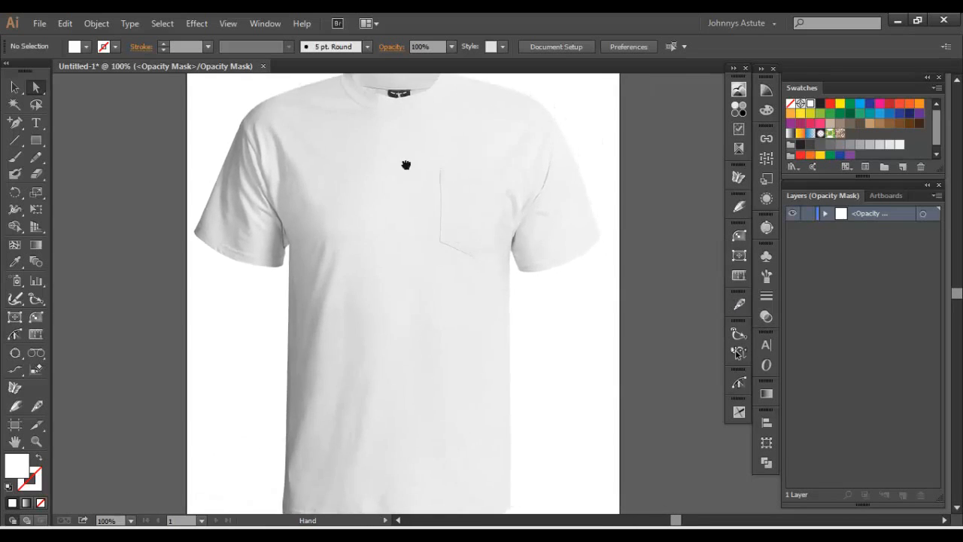
- Leave opacity mask editing to return to the shirt image, then clear the selection
{"action": "left_click", "coordinate": [765, 316]}
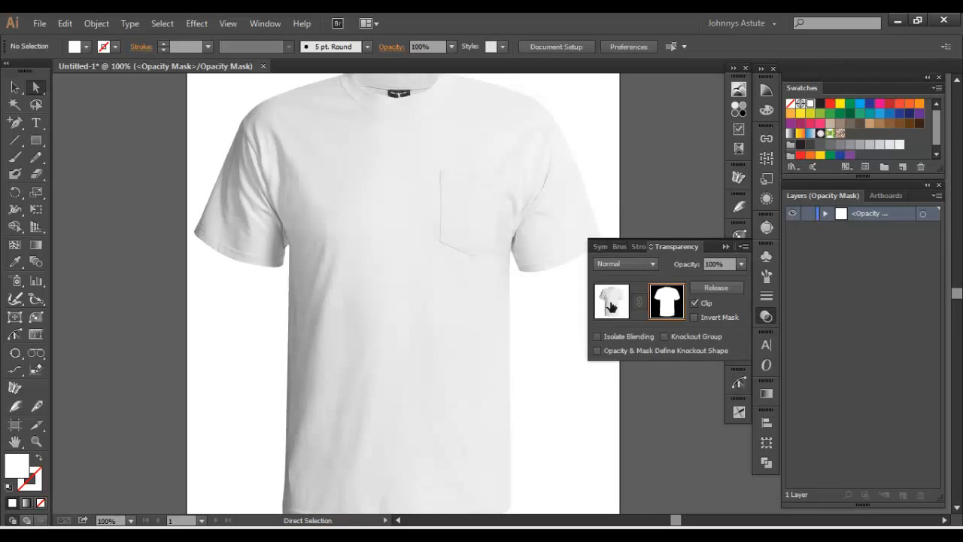
{"action": "left_click", "coordinate": [611, 305]}
{"action": "left_click", "coordinate": [15, 87]}
{"action": "left_click", "coordinate": [144, 219]}
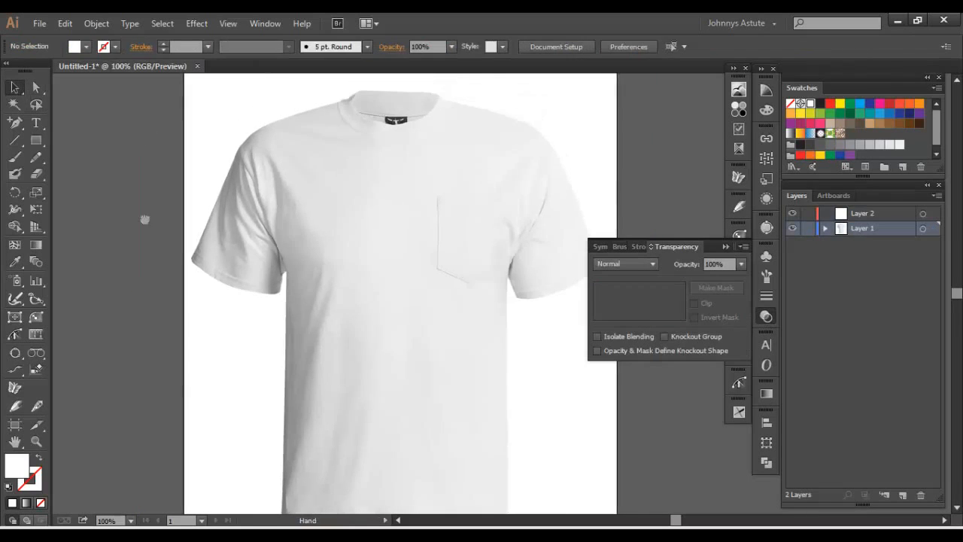
{"action": "left_click_drag", "start_coordinate": [314, 231], "coordinate": [391, 242]}
{"action": "left_click", "coordinate": [408, 261]}
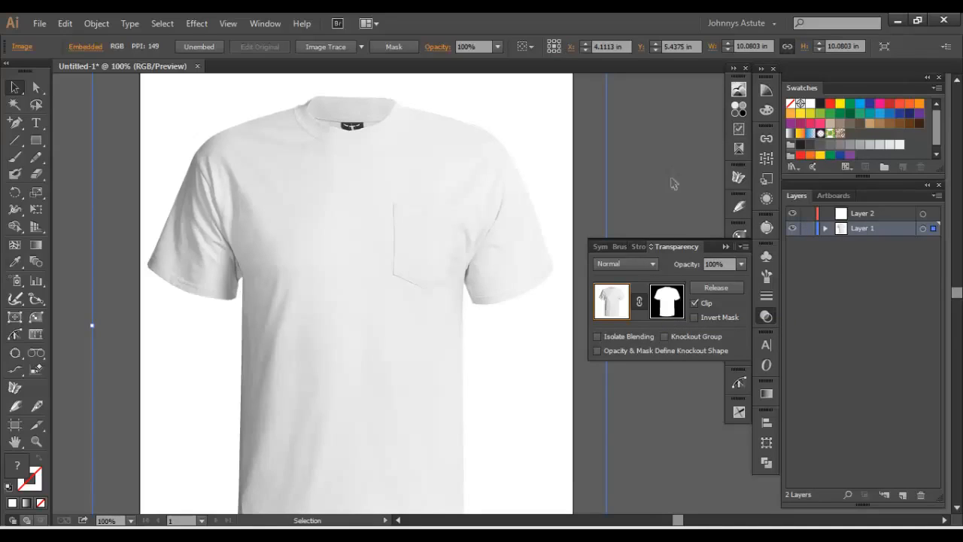
{"action": "left_click", "coordinate": [640, 183]}
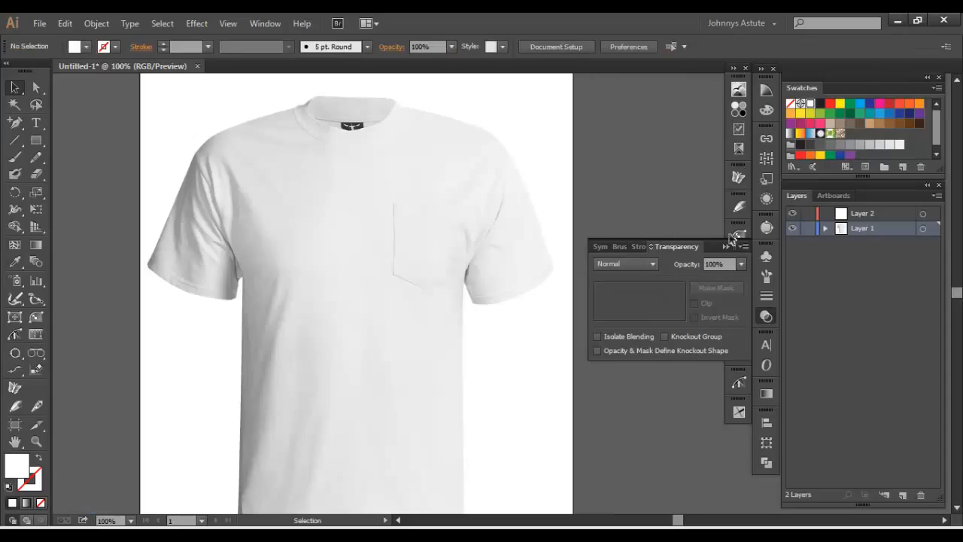
- Move Layer 2 beneath Layer 1 and paste the copied shirt outline in place on Layer 2
{"action": "left_click_drag", "start_coordinate": [897, 212], "coordinate": [882, 242]}
{"action": "left_click", "coordinate": [64, 24]}
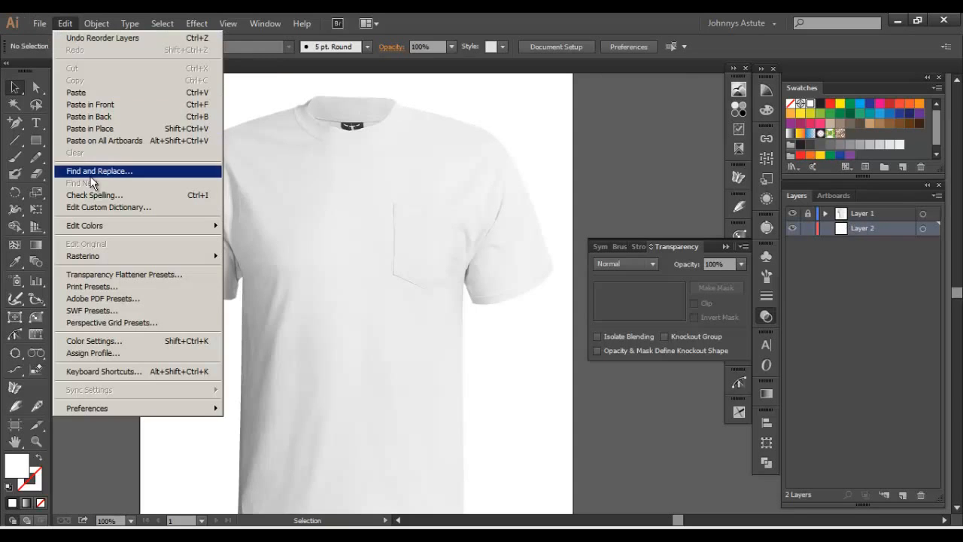
{"action": "left_click", "coordinate": [103, 128]}
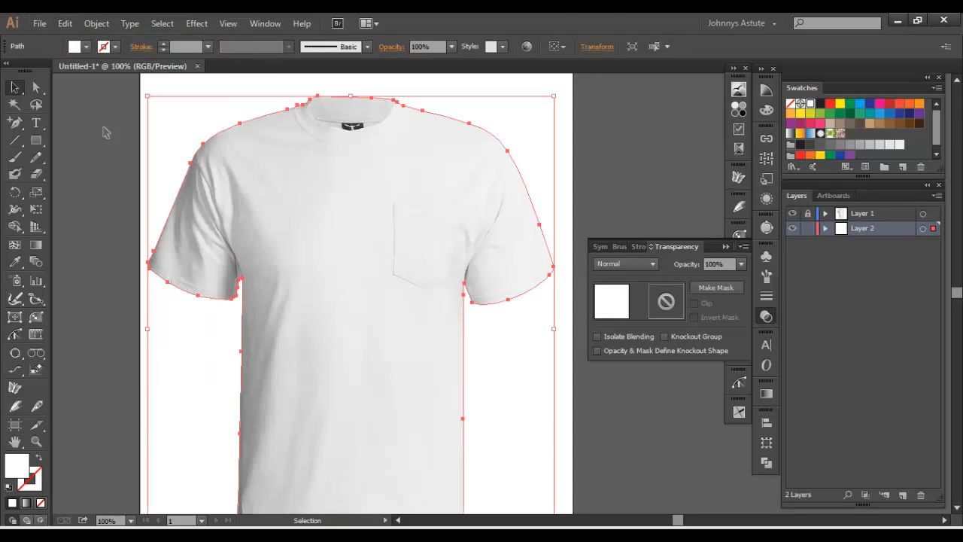
- Fill the pasted shirt outline with red, lock Layer 2, and compare the shape with Layer 1 hidden and shown
{"action": "left_click", "coordinate": [829, 105]}
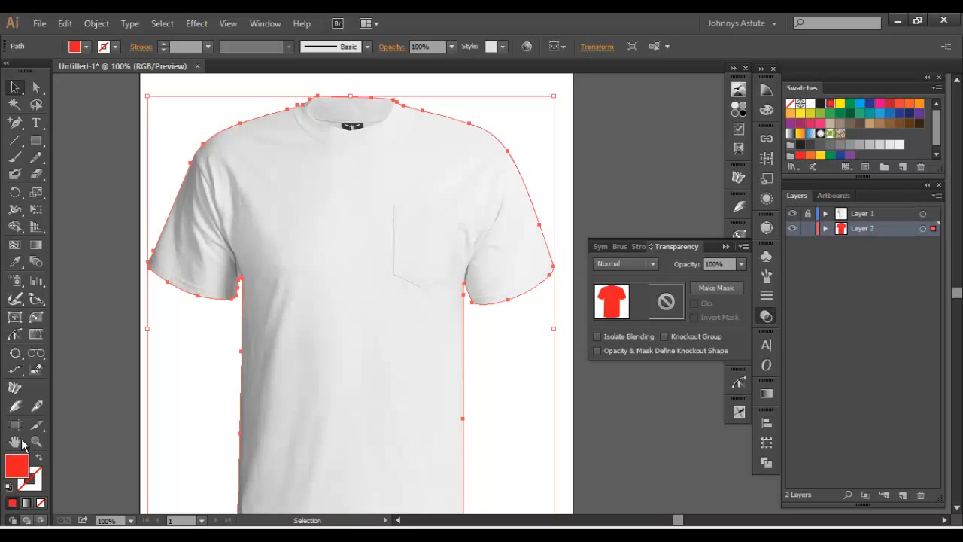
{"action": "left_click", "coordinate": [111, 406]}
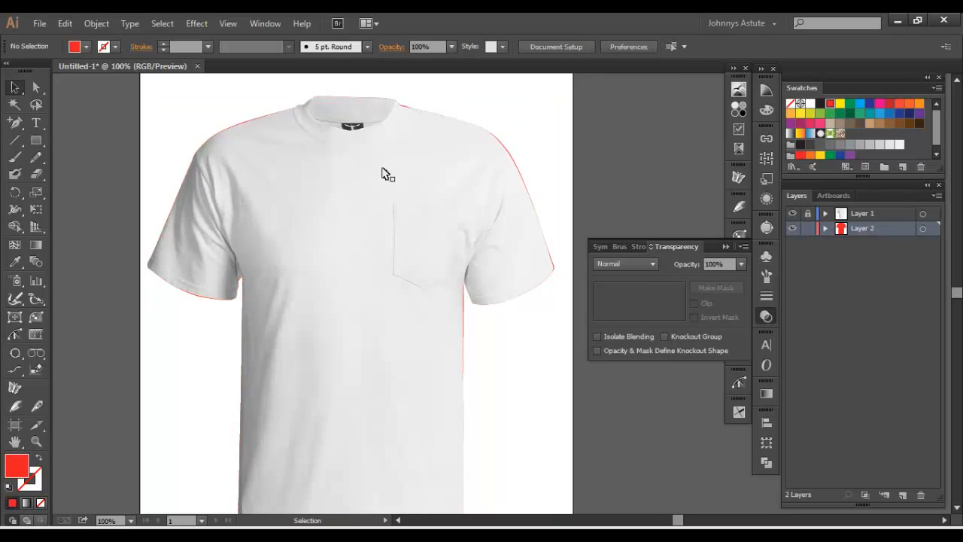
{"action": "left_click", "coordinate": [793, 214]}
{"action": "left_click", "coordinate": [793, 213]}
{"action": "left_click", "coordinate": [793, 214]}
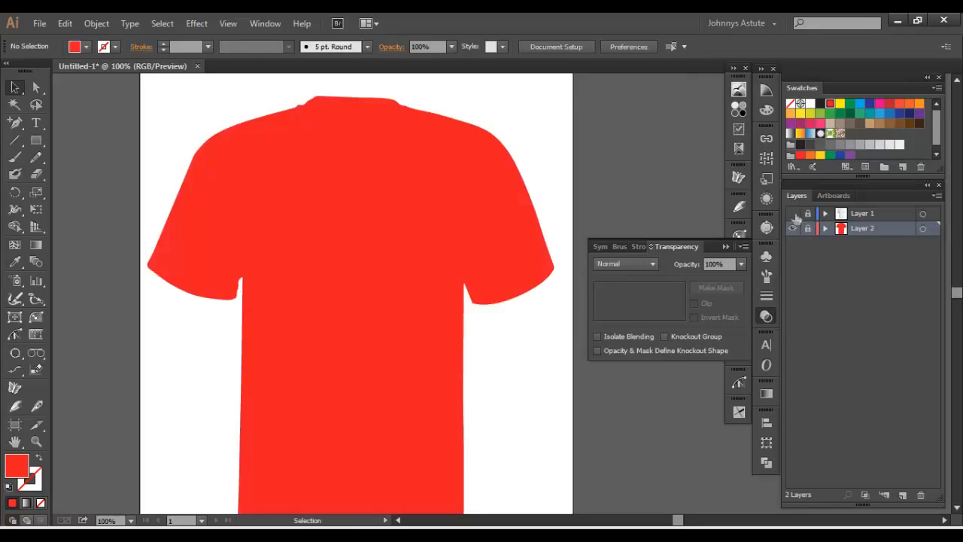
{"action": "left_click", "coordinate": [793, 213]}
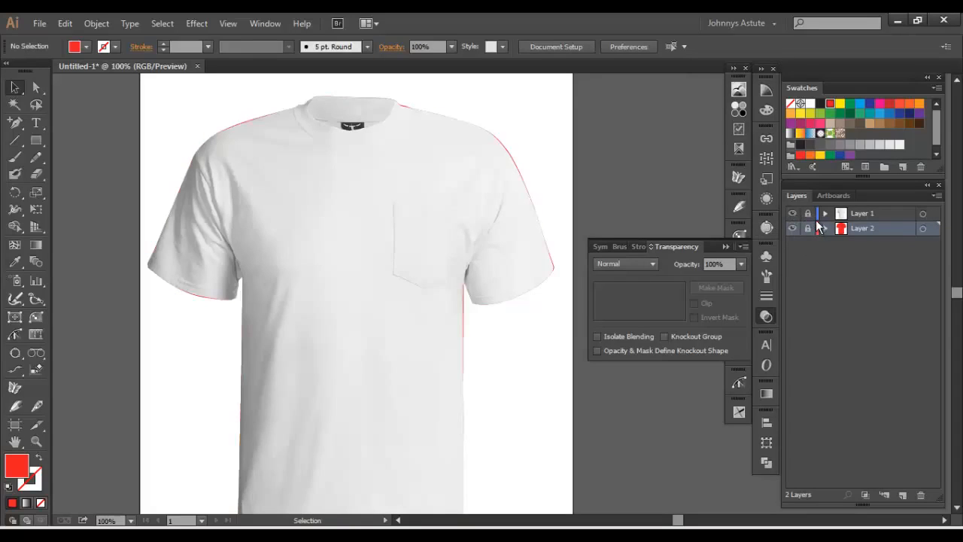
- Unlock Layer 1 with the shirt image, keeping it visible above the red shape
{"action": "left_click", "coordinate": [808, 214]}
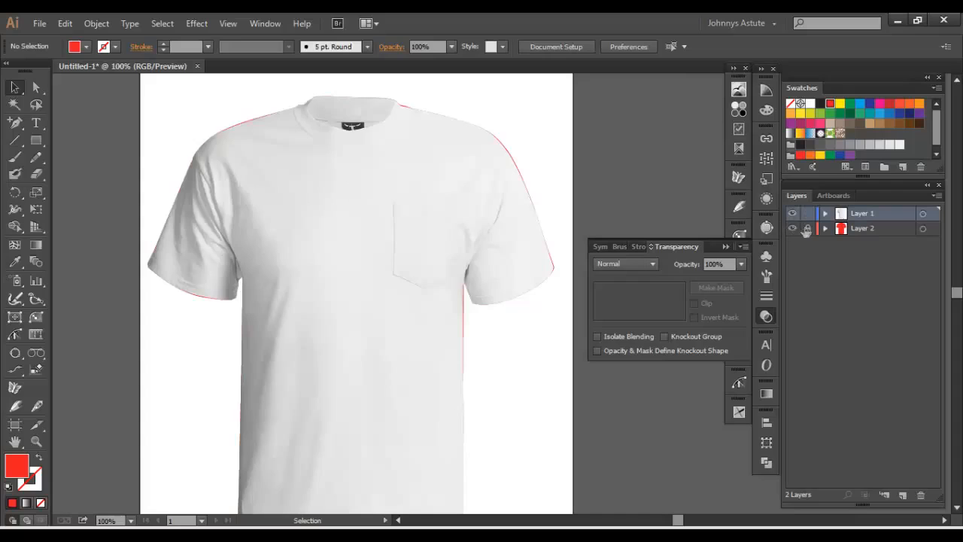
{"action": "left_click", "coordinate": [792, 214]}
{"action": "left_click", "coordinate": [792, 214]}
{"action": "left_click", "coordinate": [810, 218]}
{"action": "left_click_drag", "start_coordinate": [350, 191], "coordinate": [371, 205]}
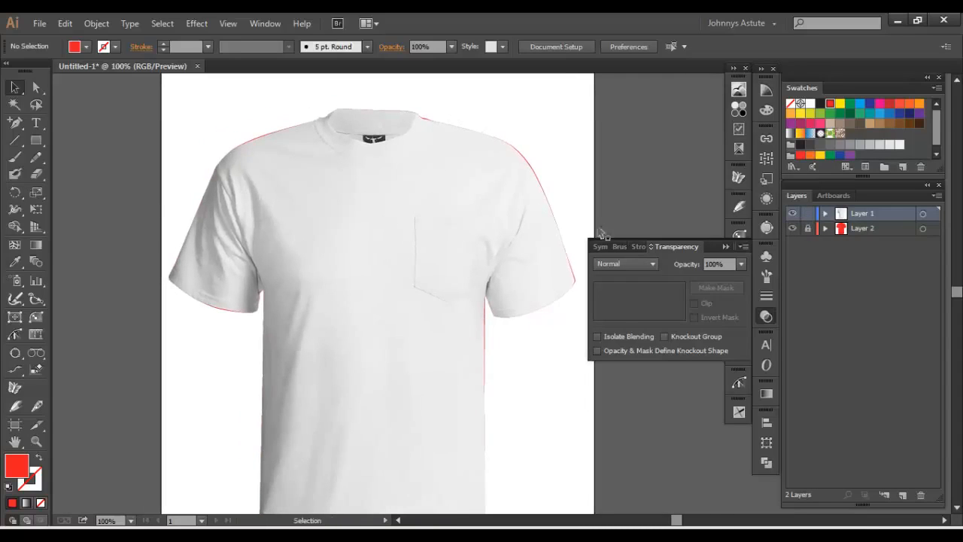
- Rasterize the masked shirt image in Grayscale at High (300 ppi) with a transparent background
{"action": "left_click", "coordinate": [384, 220]}
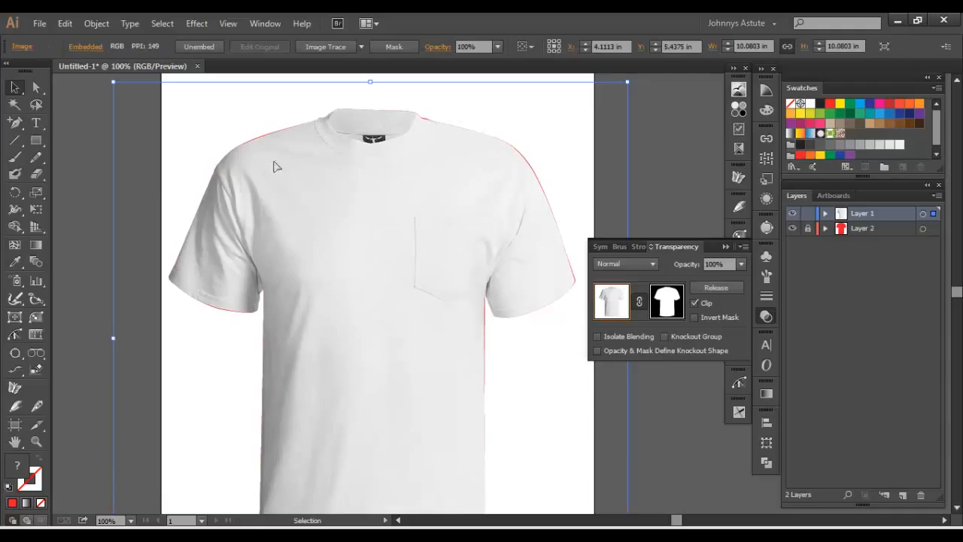
{"action": "left_click", "coordinate": [88, 27]}
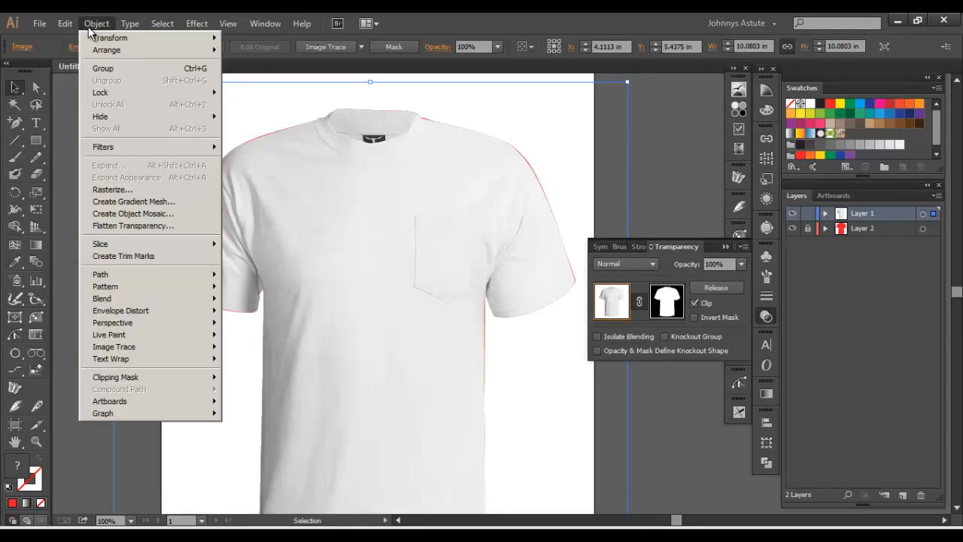
{"action": "left_click", "coordinate": [115, 190]}
{"action": "left_click", "coordinate": [441, 158]}
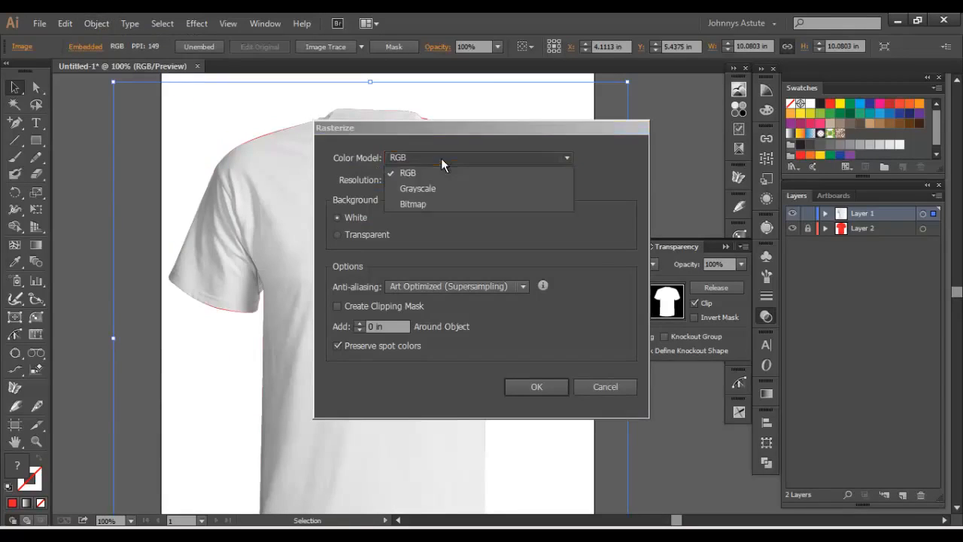
{"action": "left_click", "coordinate": [436, 188]}
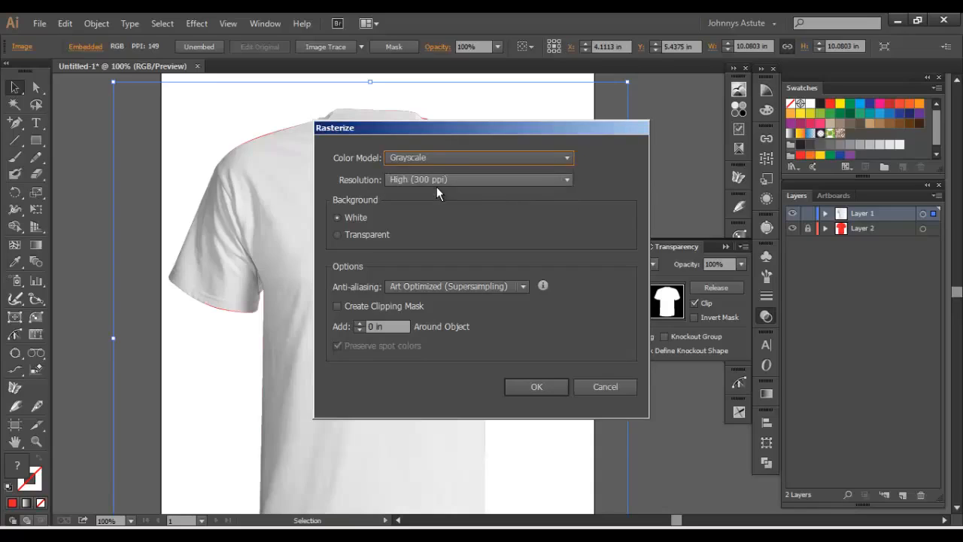
{"action": "left_click", "coordinate": [338, 235]}
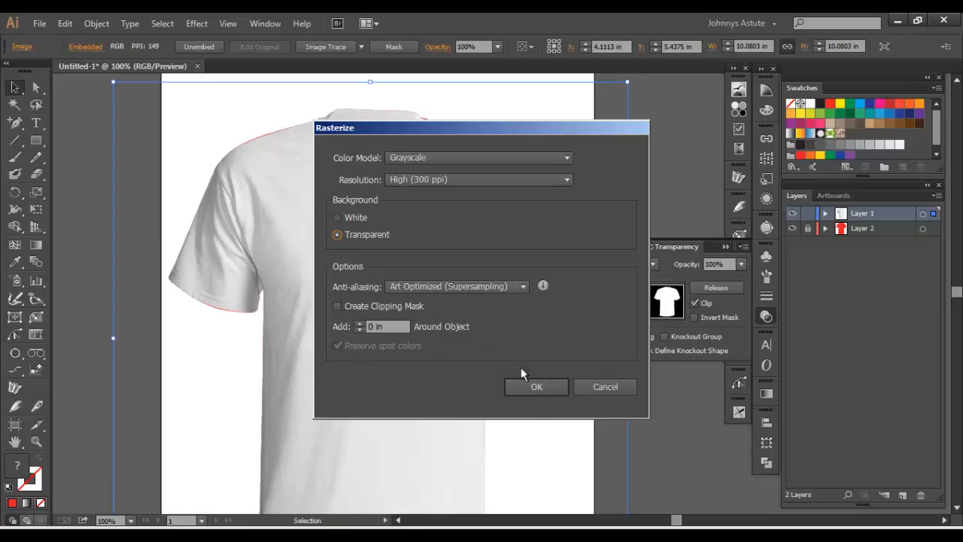
{"action": "left_click", "coordinate": [551, 387]}
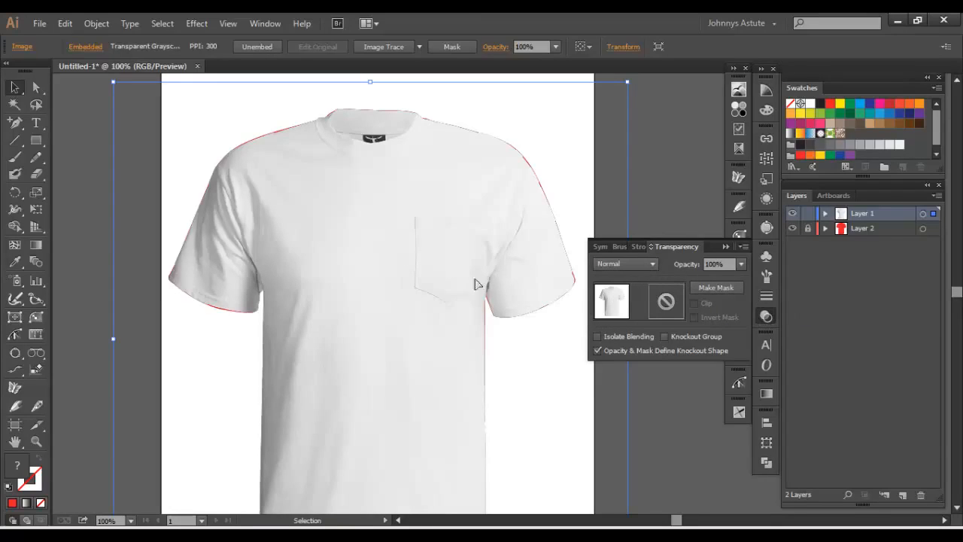
- Set the rasterized shirt image's blending mode to Multiply over the red shape and lock Layer 1
{"action": "left_click", "coordinate": [641, 261]}
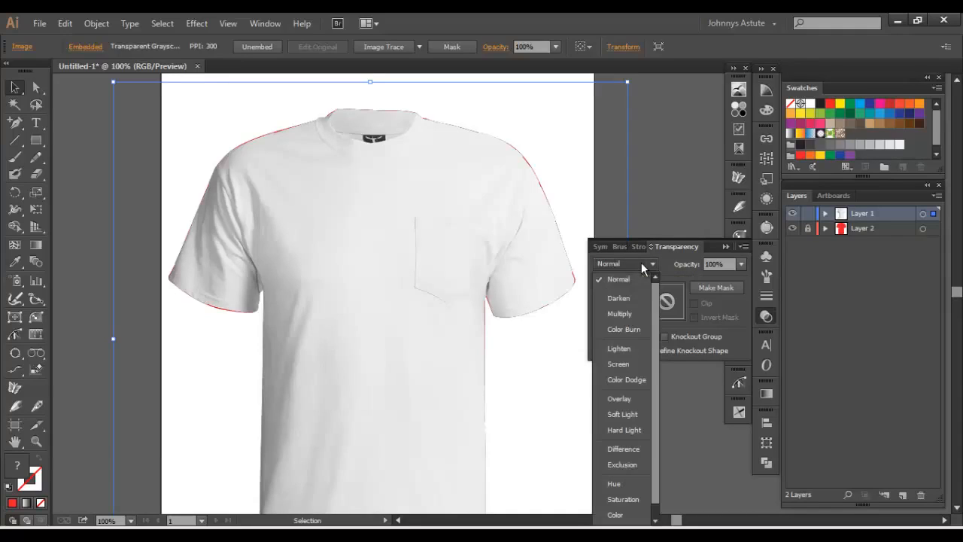
{"action": "left_click", "coordinate": [625, 313]}
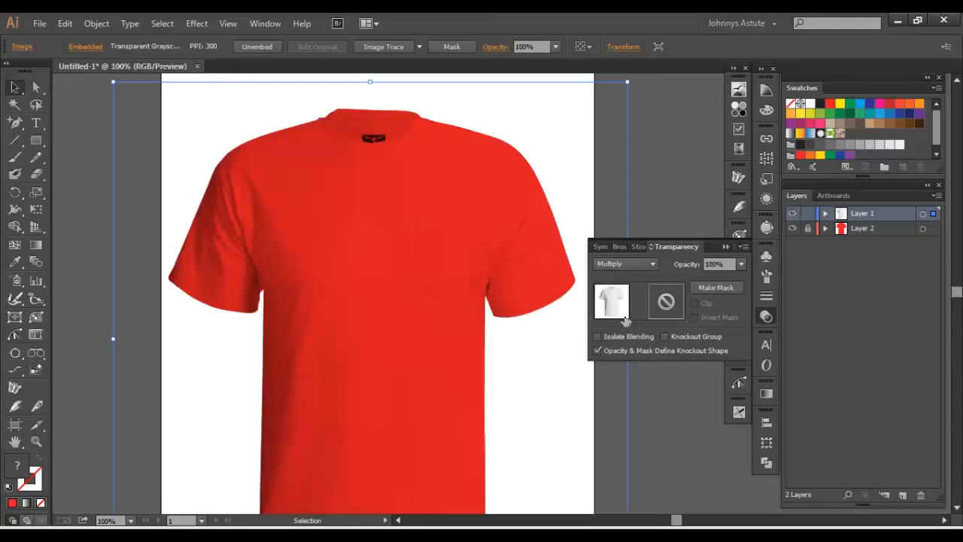
{"action": "left_click", "coordinate": [495, 440]}
{"action": "scroll", "coordinate": [541, 368], "scroll_direction": "down", "scroll_amount": 2}
{"action": "scroll", "coordinate": [541, 368], "scroll_direction": "up", "scroll_amount": 3}
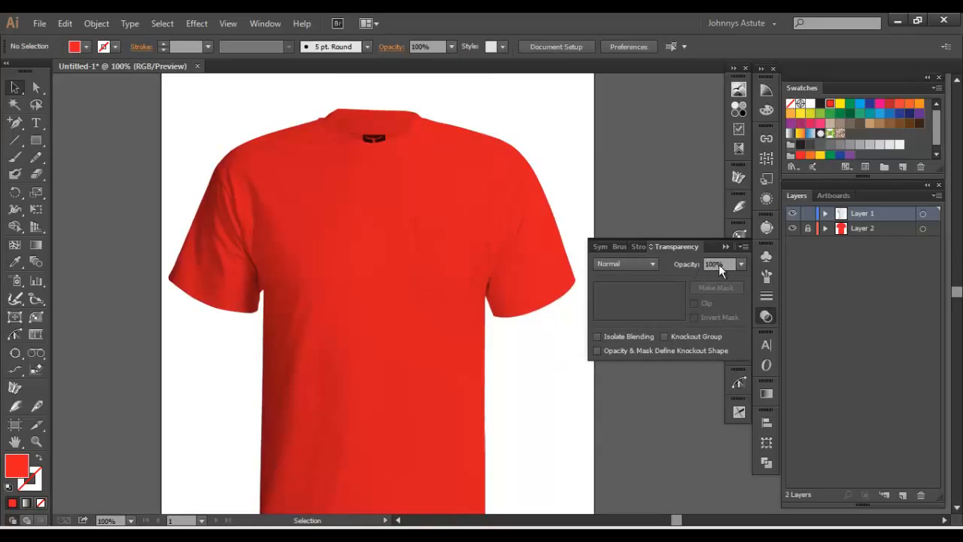
{"action": "left_click_drag", "start_coordinate": [494, 200], "coordinate": [564, 80]}
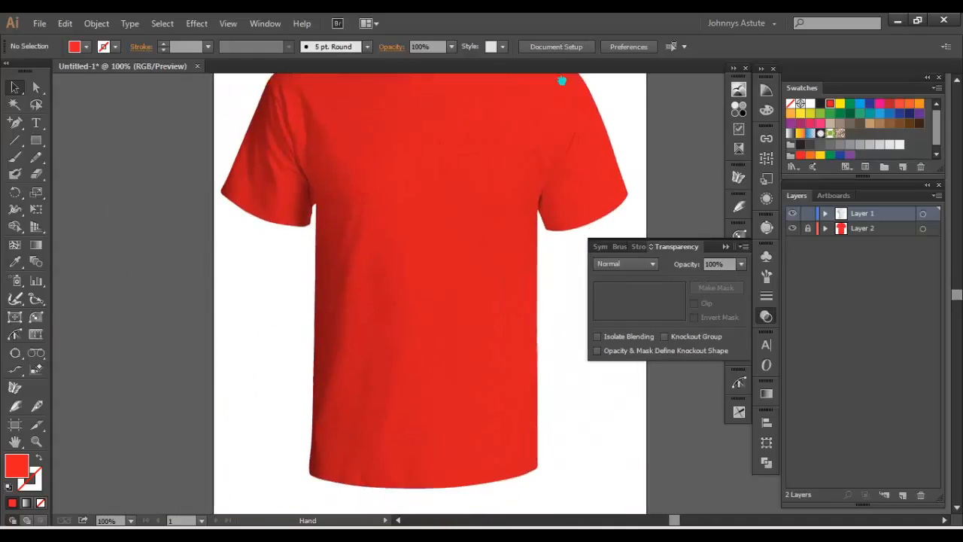
{"action": "left_click", "coordinate": [808, 213]}
{"action": "left_click_drag", "start_coordinate": [510, 151], "coordinate": [485, 156]}
- Open the bear illustration file beer.ai from the Bear Drinks folder and bring the whole drawing into view
{"action": "left_click", "coordinate": [39, 23]}
{"action": "left_click", "coordinate": [47, 63]}
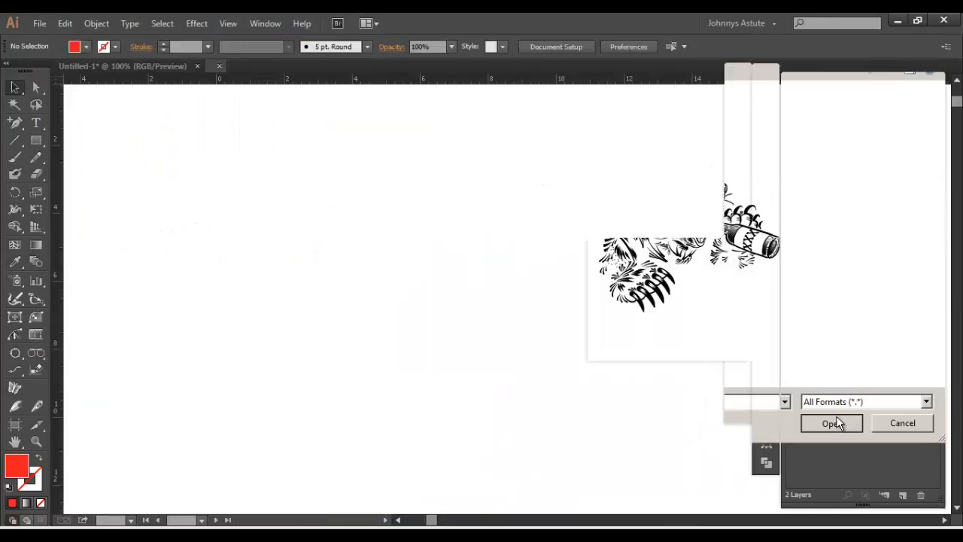
{"action": "left_click", "coordinate": [833, 423]}
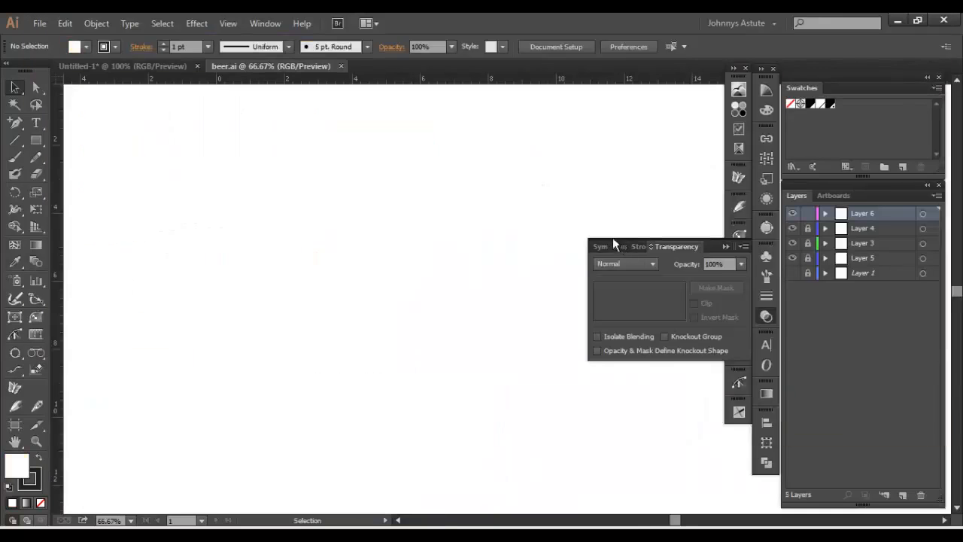
{"action": "left_click_drag", "start_coordinate": [511, 146], "coordinate": [445, 120]}
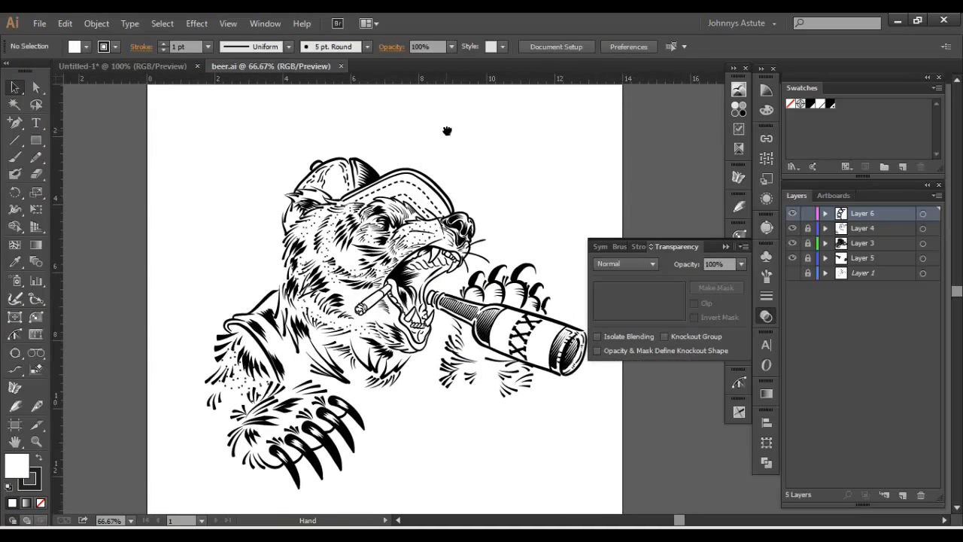
{"action": "left_click", "coordinate": [771, 316]}
{"action": "left_click_drag", "start_coordinate": [538, 219], "coordinate": [566, 220]}
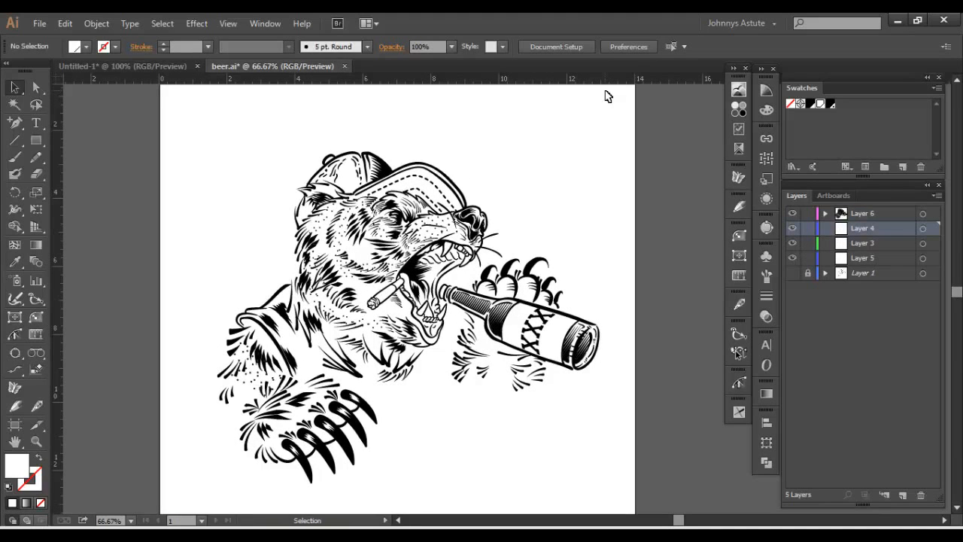
- Select and copy the entire bear illustration, then switch to the Untitled-1 T-shirt document
{"action": "left_click_drag", "start_coordinate": [191, 104], "coordinate": [626, 486]}
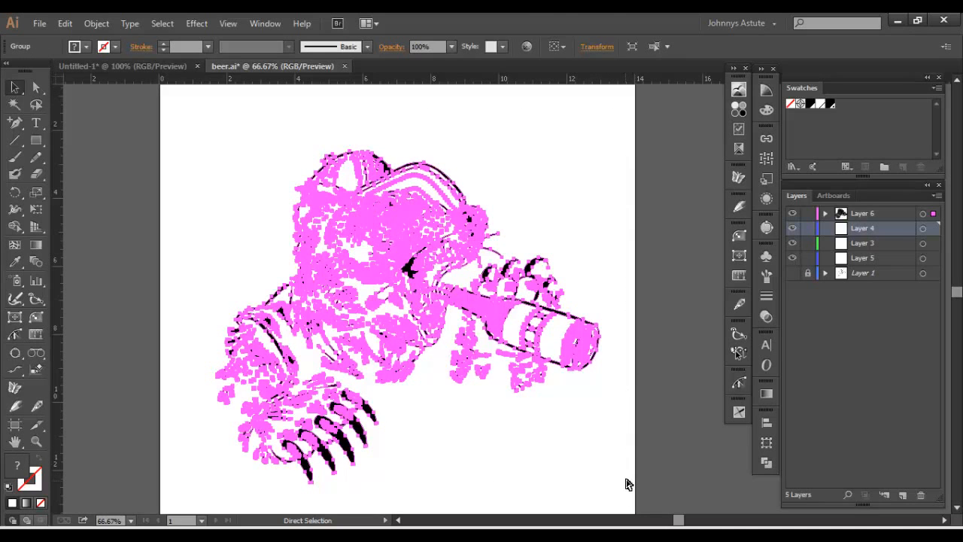
{"action": "left_click", "coordinate": [164, 67]}
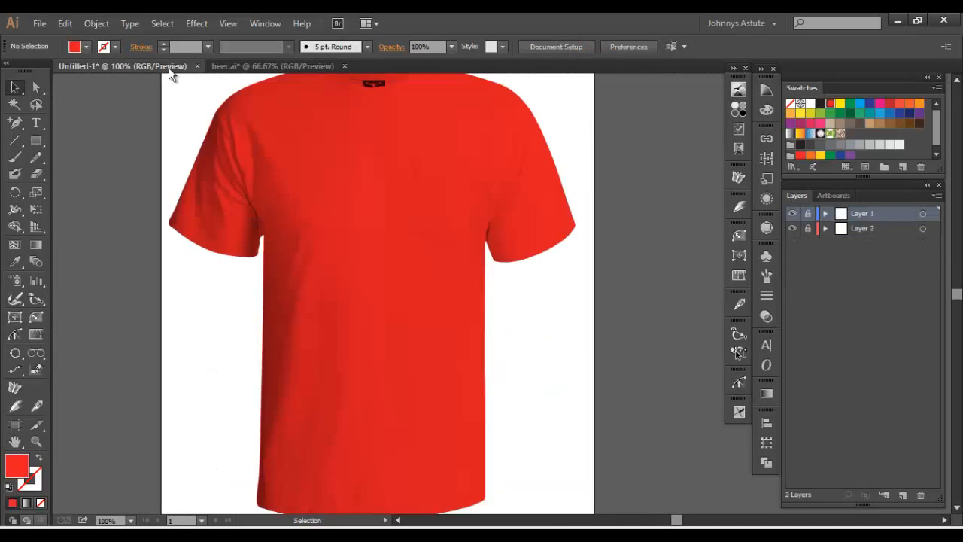
{"action": "left_click_drag", "start_coordinate": [413, 196], "coordinate": [433, 233]}
- Add a new layer directly above Layer 2 and paste the bear illustration onto it
{"action": "left_click", "coordinate": [821, 230]}
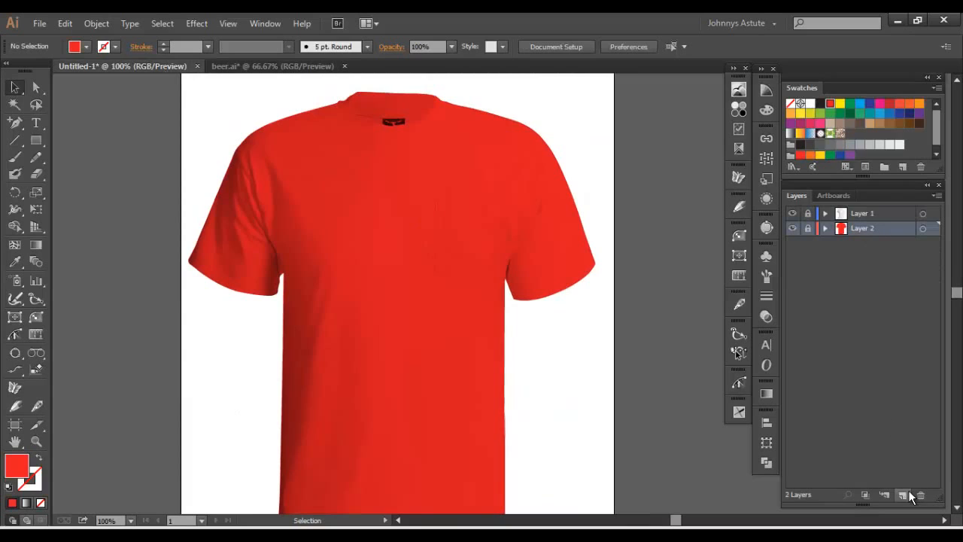
{"action": "left_click", "coordinate": [907, 492]}
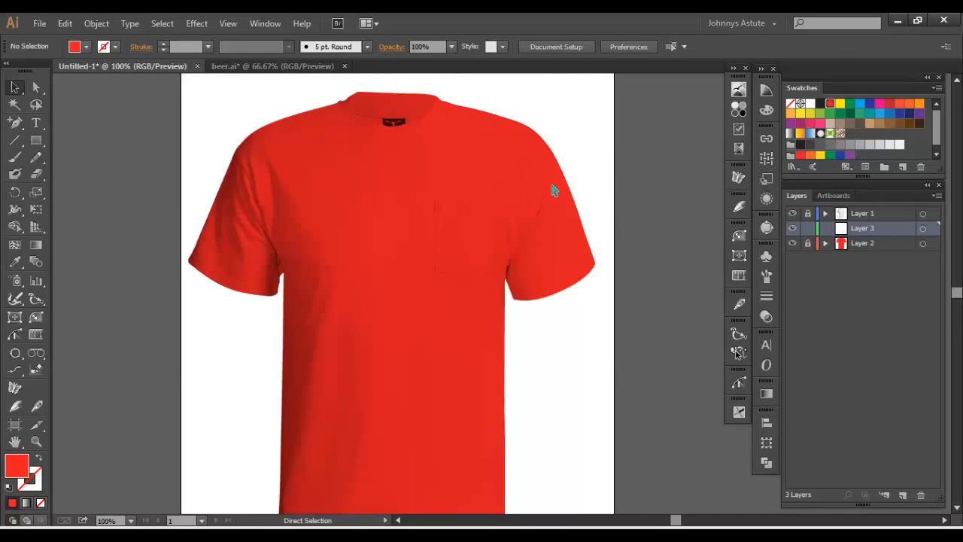
{"action": "key", "text": "ctrl+v"}
{"action": "left_click_drag", "start_coordinate": [447, 174], "coordinate": [480, 283]}
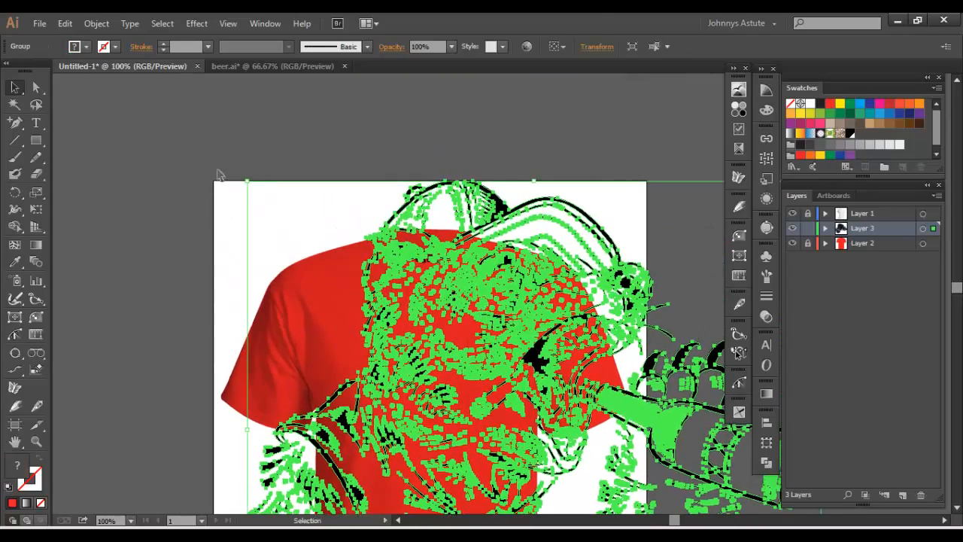
- Scale the bear illustration down proportionally to fit the shirt's front, center it on the chest and deselect it
{"action": "left_click_drag", "start_coordinate": [251, 184], "coordinate": [430, 335]}
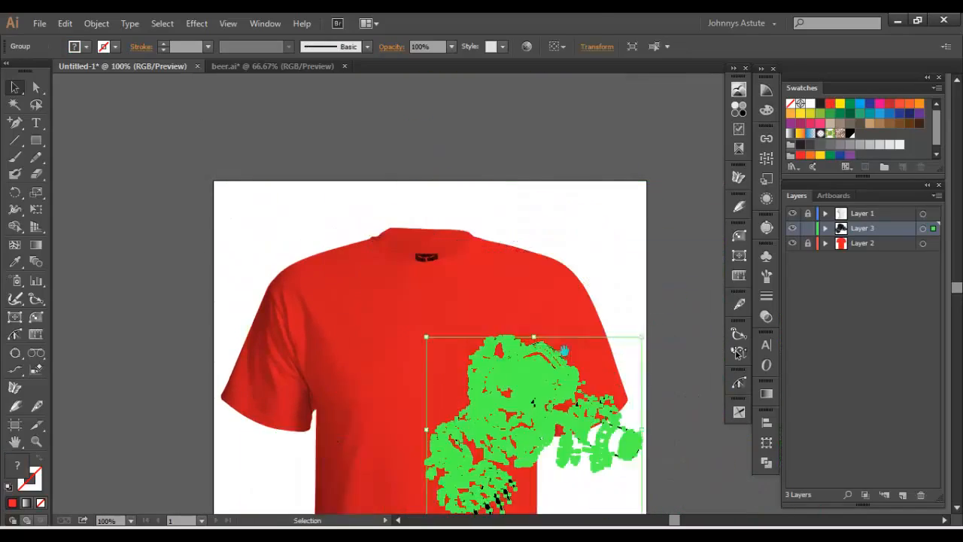
{"action": "left_click_drag", "start_coordinate": [540, 398], "coordinate": [413, 256]}
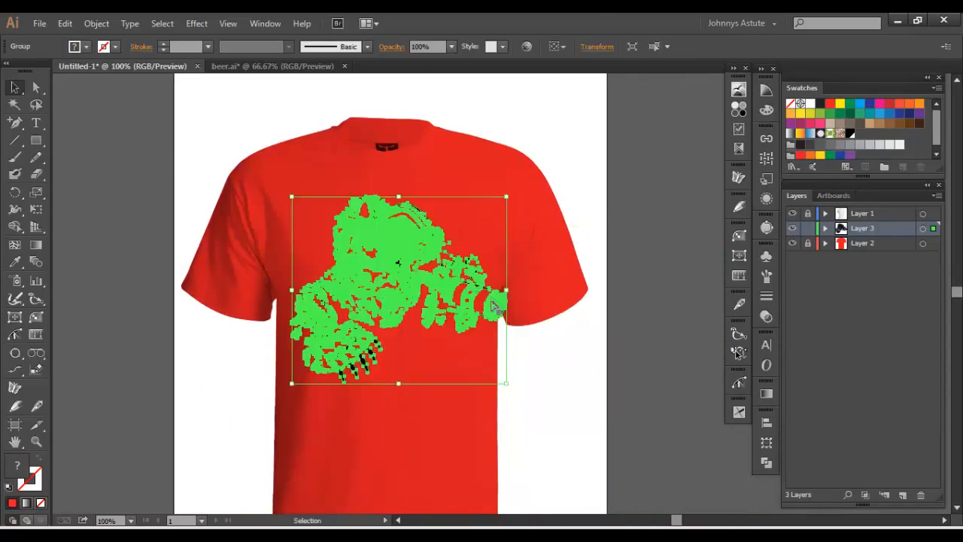
{"action": "left_click_drag", "start_coordinate": [502, 375], "coordinate": [500, 367]}
{"action": "left_click", "coordinate": [563, 374]}
{"action": "left_click_drag", "start_coordinate": [566, 373], "coordinate": [594, 398]}
{"action": "mouse_move", "coordinate": [431, 285]}
{"action": "left_mouse_down"}
{"action": "mouse_move", "coordinate": [443, 296]}
{"action": "mouse_move", "coordinate": [437, 289]}
{"action": "left_mouse_up"}
{"action": "left_click", "coordinate": [558, 385]}
{"action": "left_click_drag", "start_coordinate": [568, 367], "coordinate": [575, 358]}
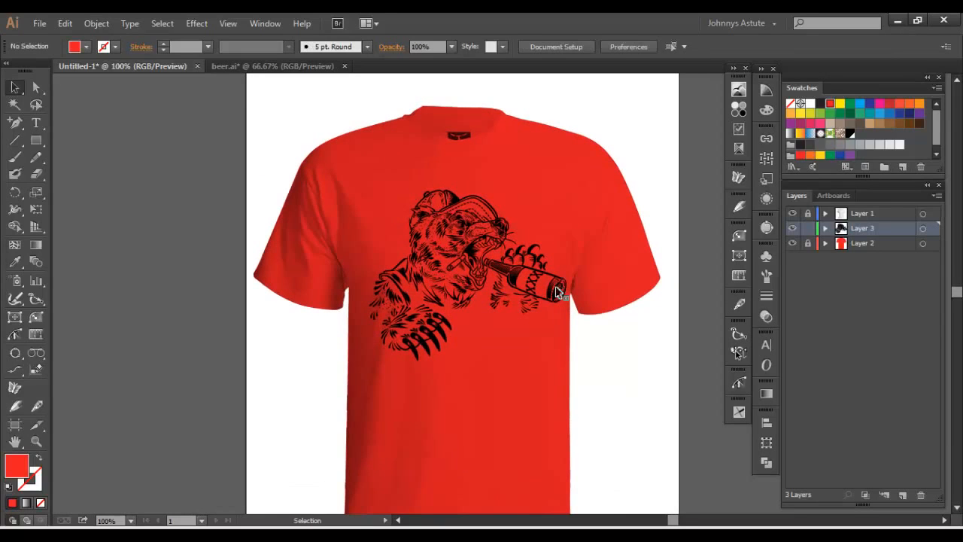
- Select all the black artwork of the bear illustration with the Magic Wand, fill it with white and deselect it
{"action": "key", "text": "y"}
{"action": "left_click", "coordinate": [474, 246]}
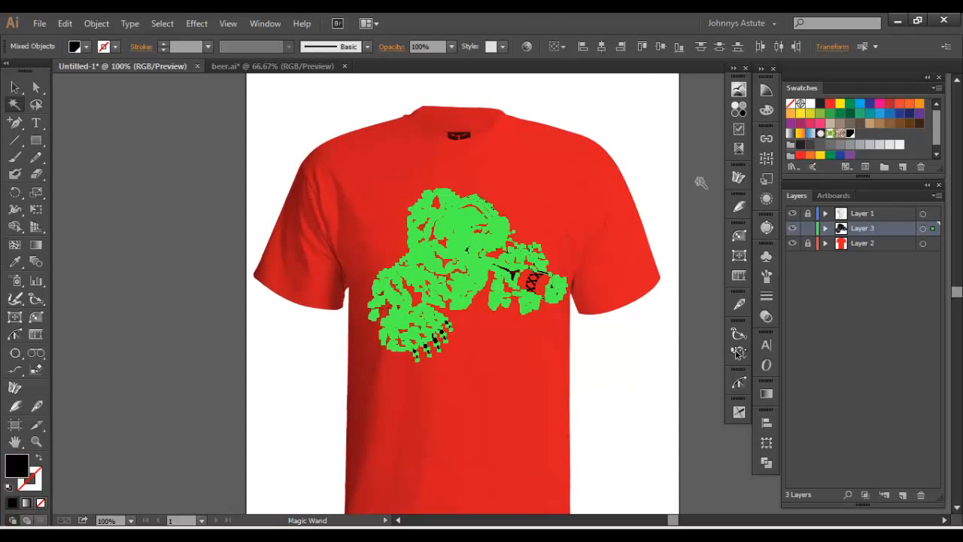
{"action": "left_click", "coordinate": [810, 105]}
{"action": "left_click", "coordinate": [586, 194]}
{"action": "left_click_drag", "start_coordinate": [580, 147], "coordinate": [608, 150]}
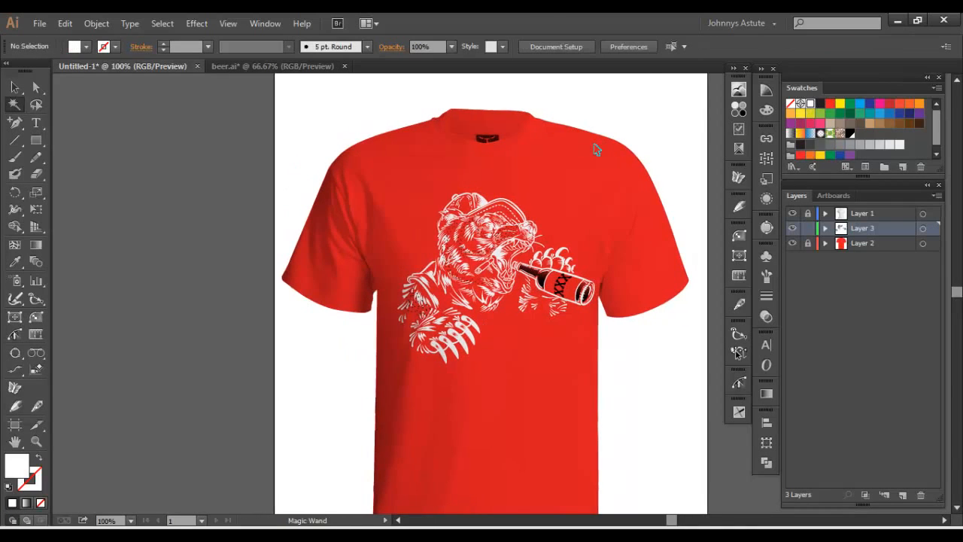
- Select the remaining dark parts on the bear's face, shoulder and bottle with the Magic Wand, fill them with white and deselect
{"action": "left_click", "coordinate": [427, 313]}
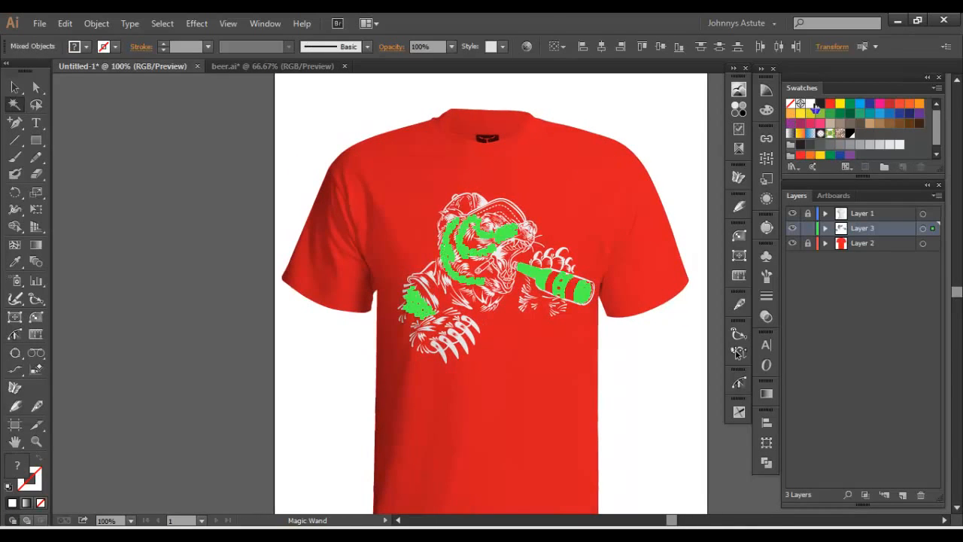
{"action": "left_click", "coordinate": [686, 305]}
{"action": "left_click_drag", "start_coordinate": [660, 264], "coordinate": [652, 299]}
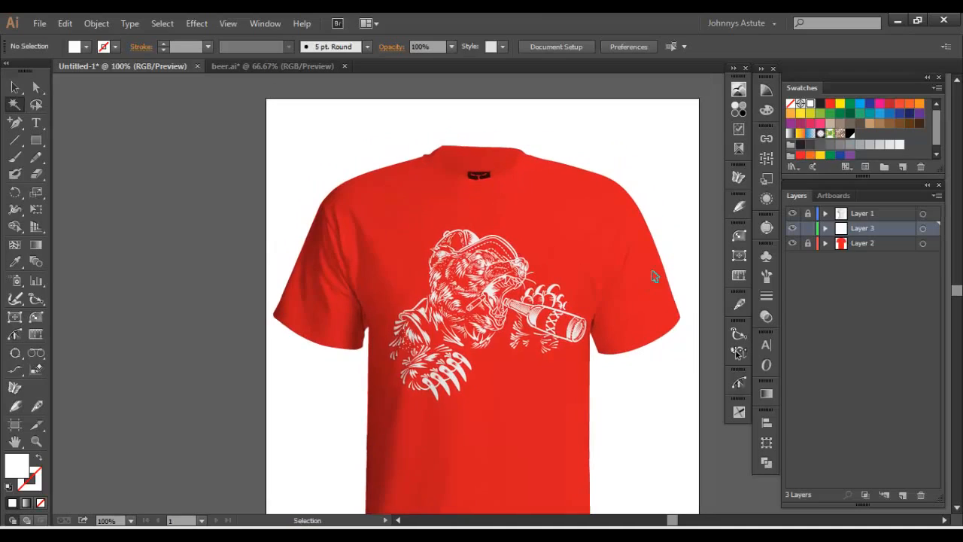
{"action": "key", "text": "ctrl+a"}
{"action": "left_click", "coordinate": [674, 265]}
- Examine the white bear print close up around the mouth, bottle and shoulder to see how the shirt's folds shade it
{"action": "key", "text": "ctrl+plus"}
{"action": "key", "text": "ctrl+plus"}
{"action": "key", "text": "ctrl+plus"}
{"action": "key", "text": "ctrl+plus"}
{"action": "key", "text": "ctrl+plus"}
{"action": "left_click_drag", "start_coordinate": [523, 250], "coordinate": [364, 98]}
{"action": "left_click_drag", "start_coordinate": [451, 192], "coordinate": [451, 243]}
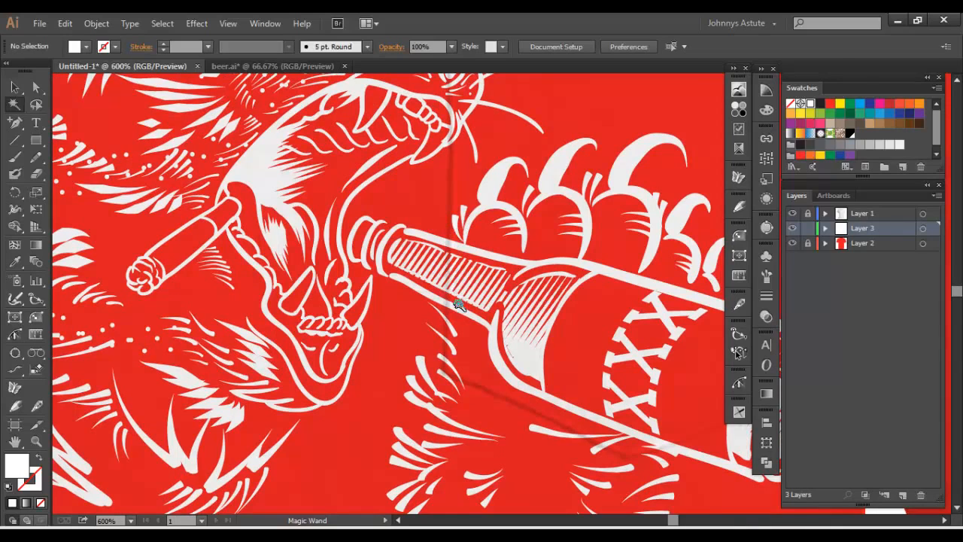
{"action": "left_click_drag", "start_coordinate": [457, 301], "coordinate": [473, 450]}
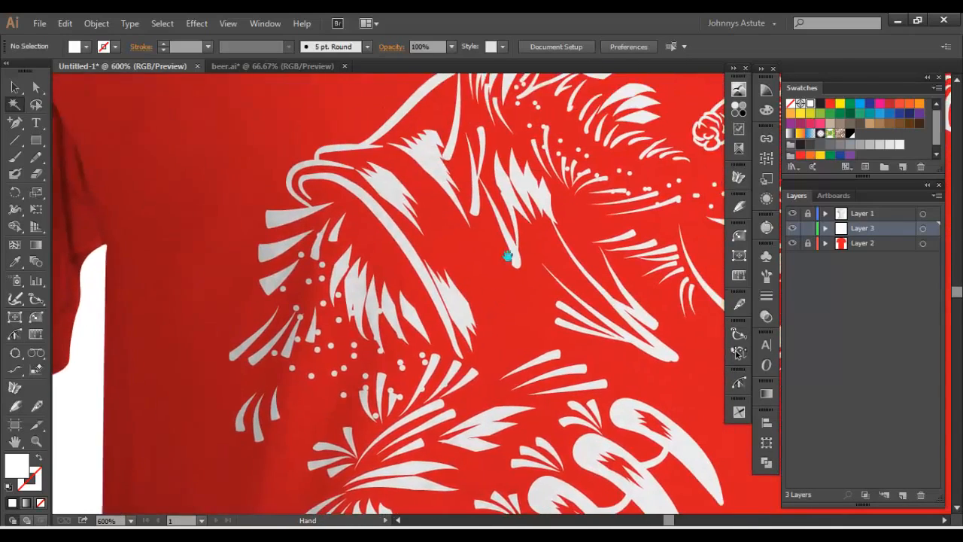
{"action": "left_click_drag", "start_coordinate": [511, 258], "coordinate": [495, 344]}
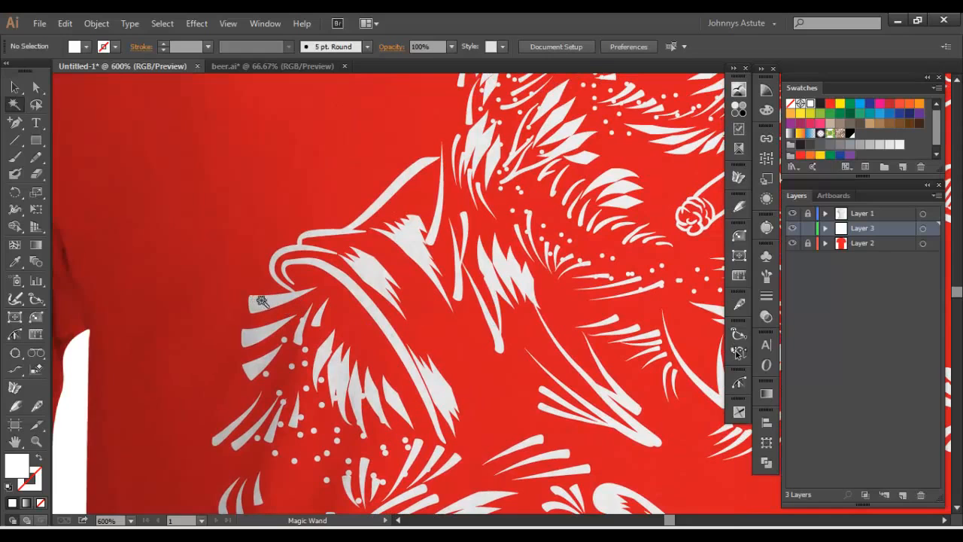
{"action": "key", "text": "ctrl+minus"}
{"action": "key", "text": "ctrl+minus"}
{"action": "key", "text": "ctrl+minus"}
{"action": "key", "text": "ctrl+minus"}
{"action": "key", "text": "ctrl+minus"}
{"action": "key", "text": "ctrl+minus"}
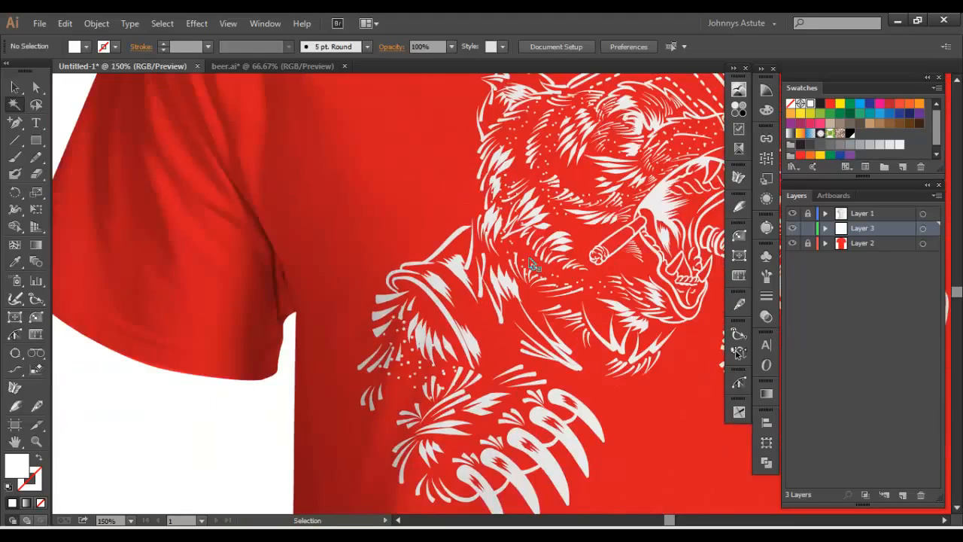
{"action": "key", "text": "ctrl+plus"}
{"action": "left_click_drag", "start_coordinate": [523, 235], "coordinate": [407, 232]}
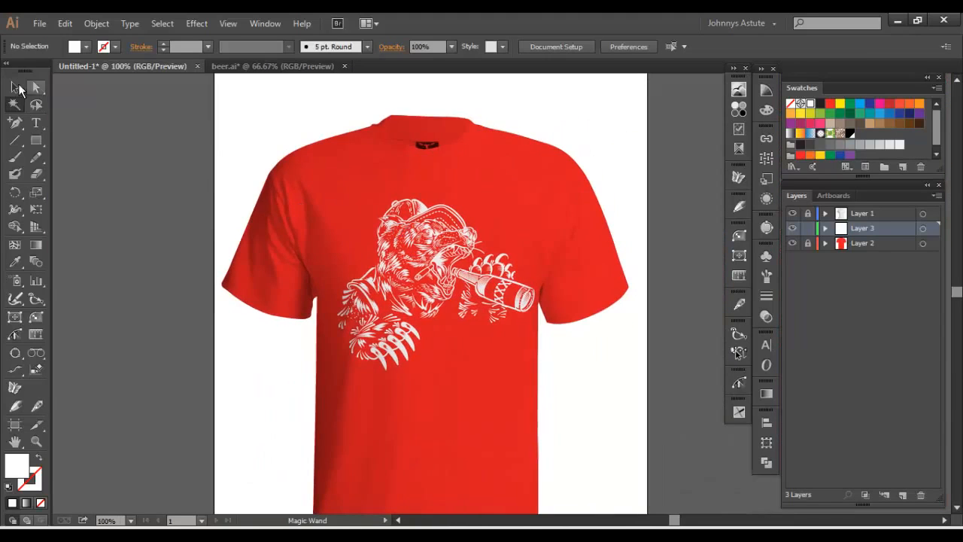
- Scale the whole bear illustration down slightly in proportion on the shirt's chest and deselect it
{"action": "left_click", "coordinate": [15, 87]}
{"action": "left_click", "coordinate": [462, 246]}
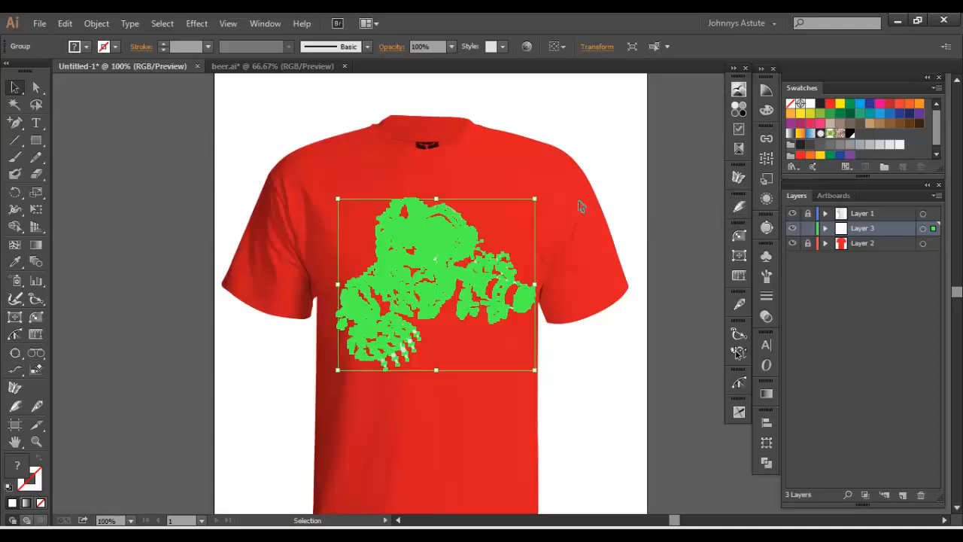
{"action": "left_click_drag", "start_coordinate": [534, 199], "coordinate": [531, 202]}
{"action": "left_click", "coordinate": [645, 216]}
{"action": "mouse_move", "coordinate": [649, 190]}
{"action": "left_mouse_down"}
{"action": "mouse_move", "coordinate": [644, 223]}
{"action": "mouse_move", "coordinate": [637, 177]}
{"action": "left_mouse_up"}
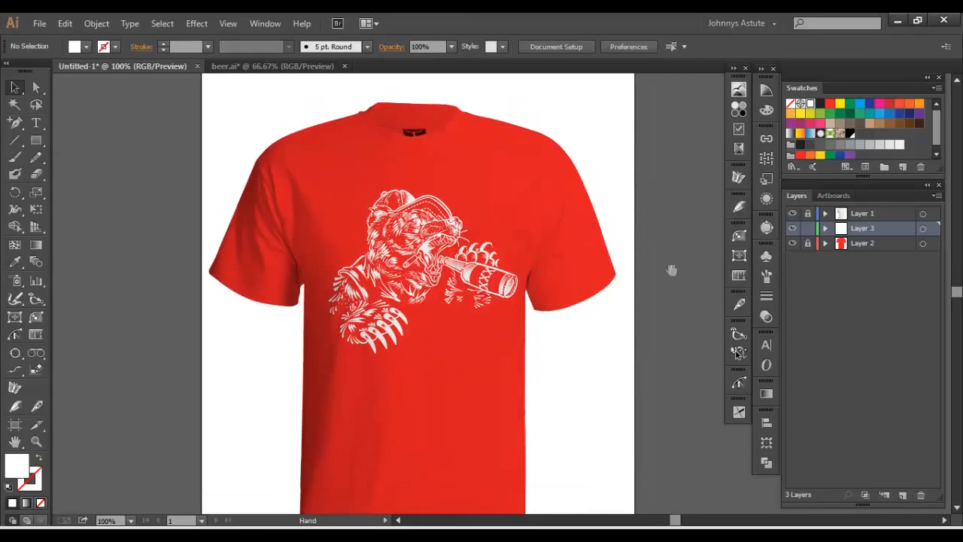
{"action": "left_click_drag", "start_coordinate": [673, 268], "coordinate": [637, 236]}
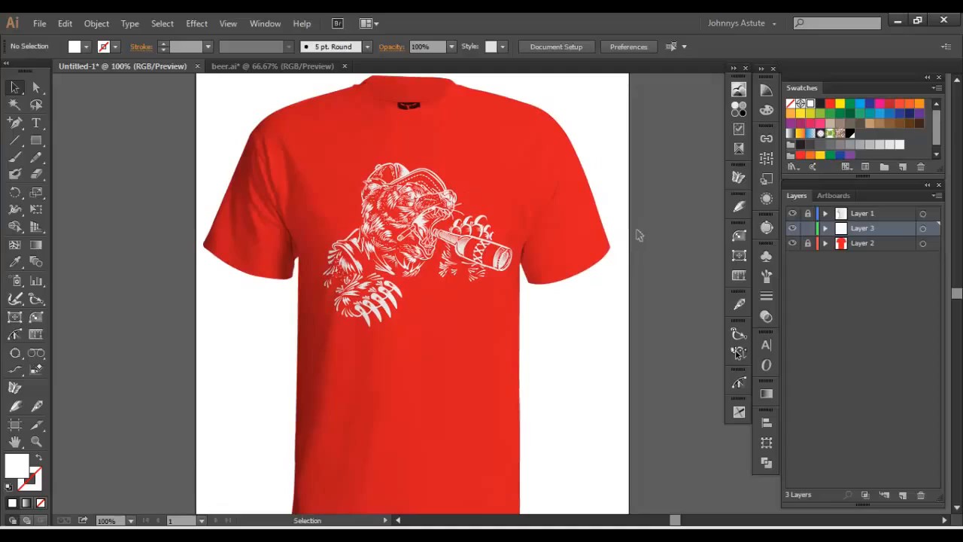